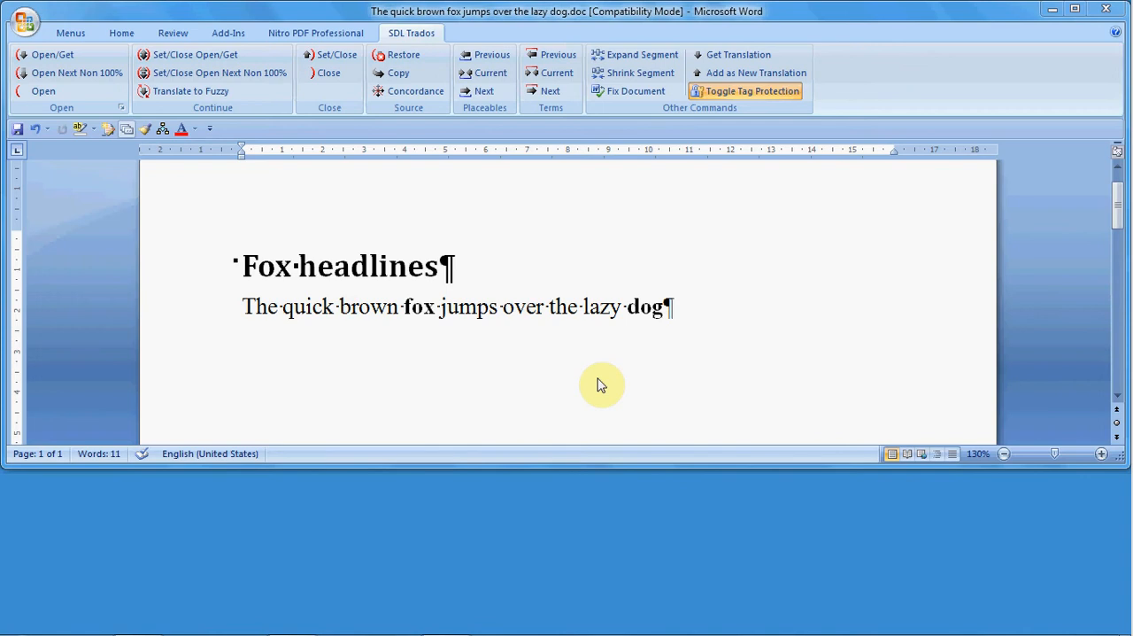
Step: Examine the bold words "fox" and "dog" and the "Fox headlines" heading in the source document
{"action": "left_click", "coordinate": [411, 306]}
{"action": "left_click", "coordinate": [427, 306]}
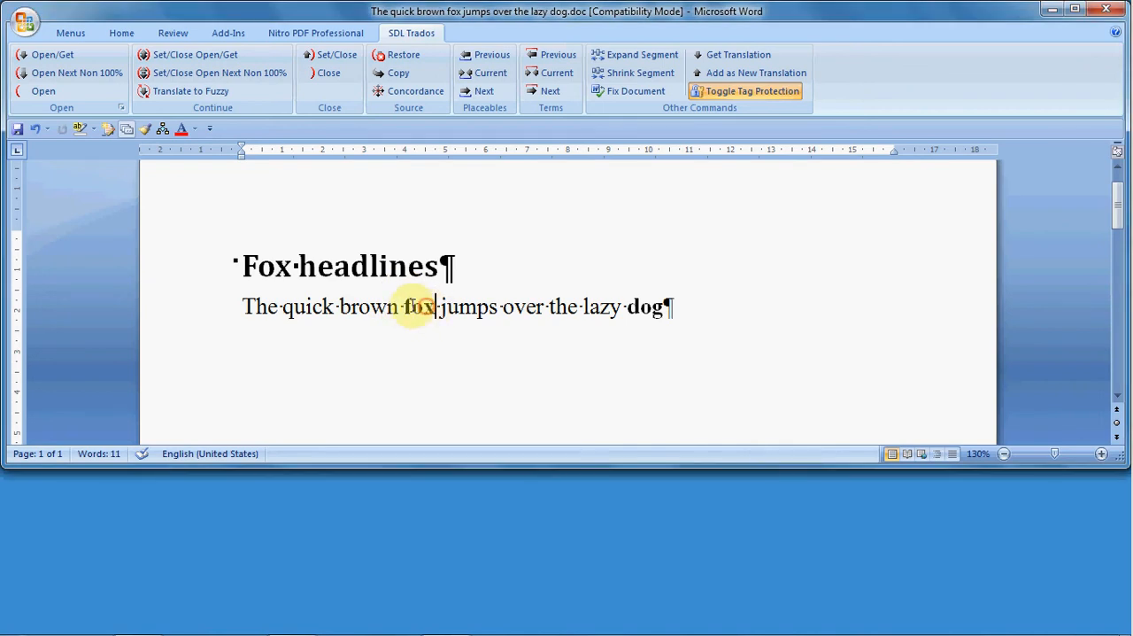
{"action": "left_click_drag", "start_coordinate": [406, 306], "coordinate": [439, 306]}
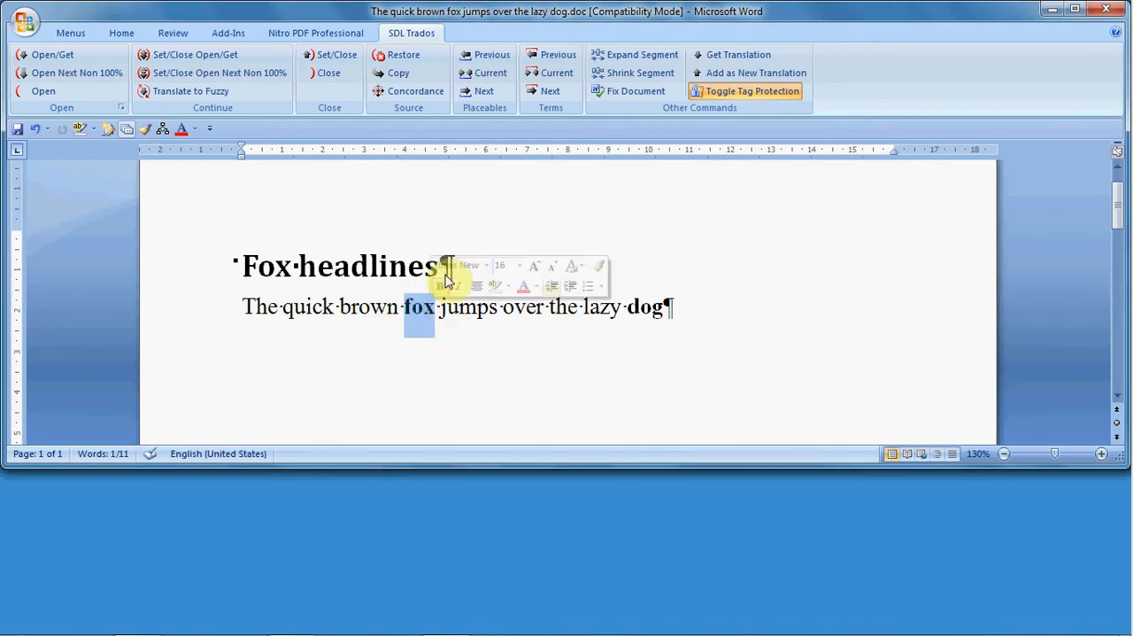
{"action": "left_click", "coordinate": [443, 286]}
{"action": "left_click_drag", "start_coordinate": [371, 266], "coordinate": [407, 265]}
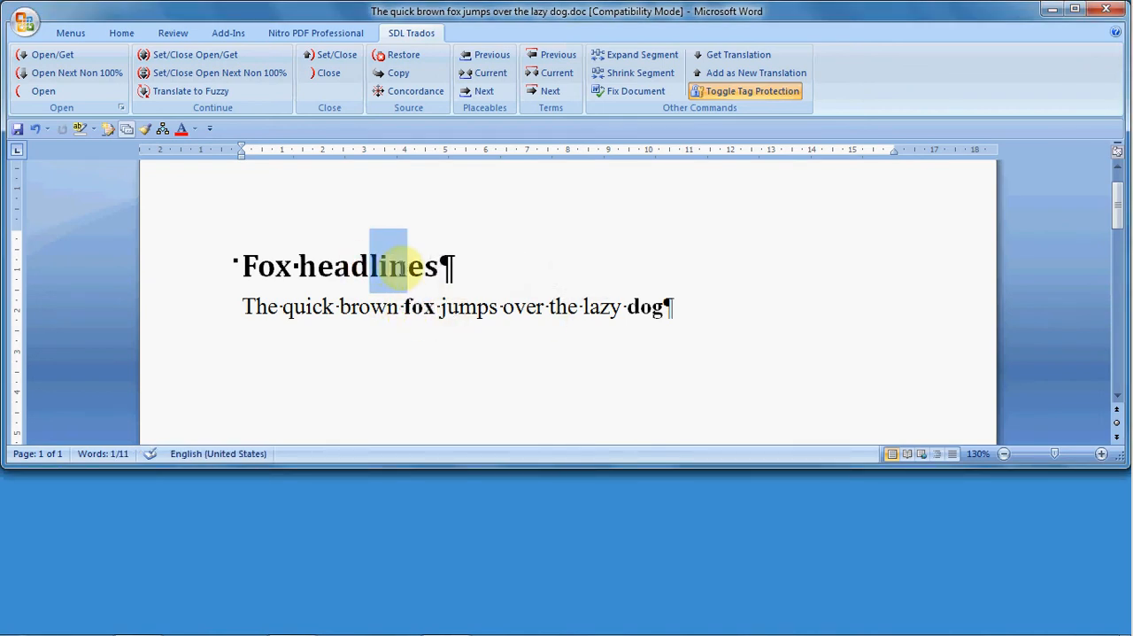
{"action": "left_click_drag", "start_coordinate": [629, 306], "coordinate": [665, 308]}
{"action": "left_click", "coordinate": [653, 310]}
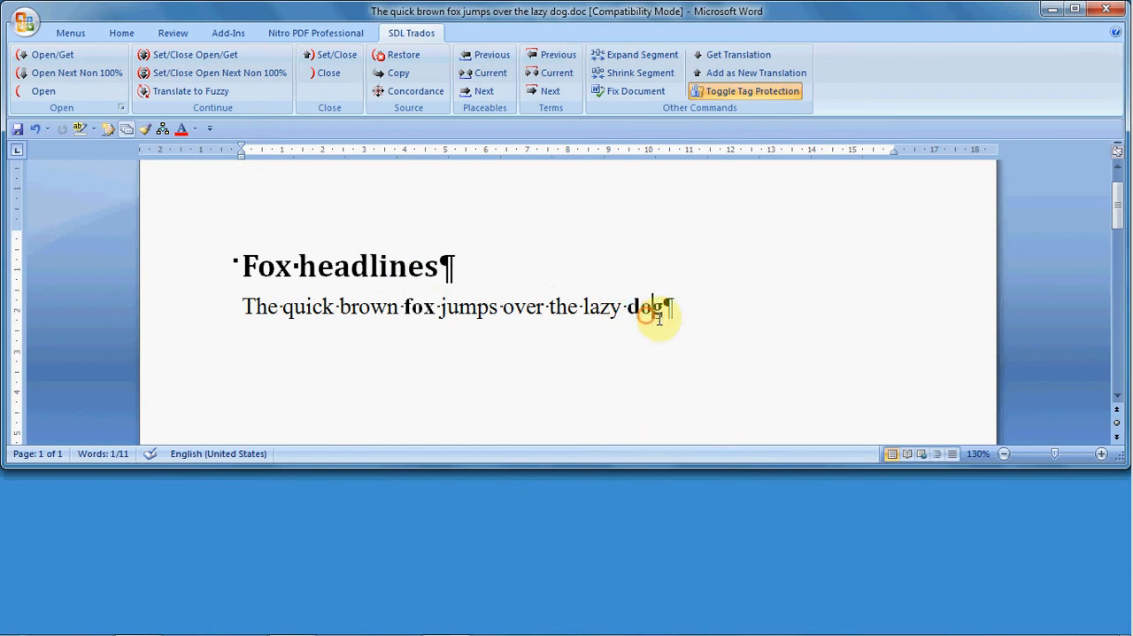
{"action": "key", "text": "ctrl+b"}
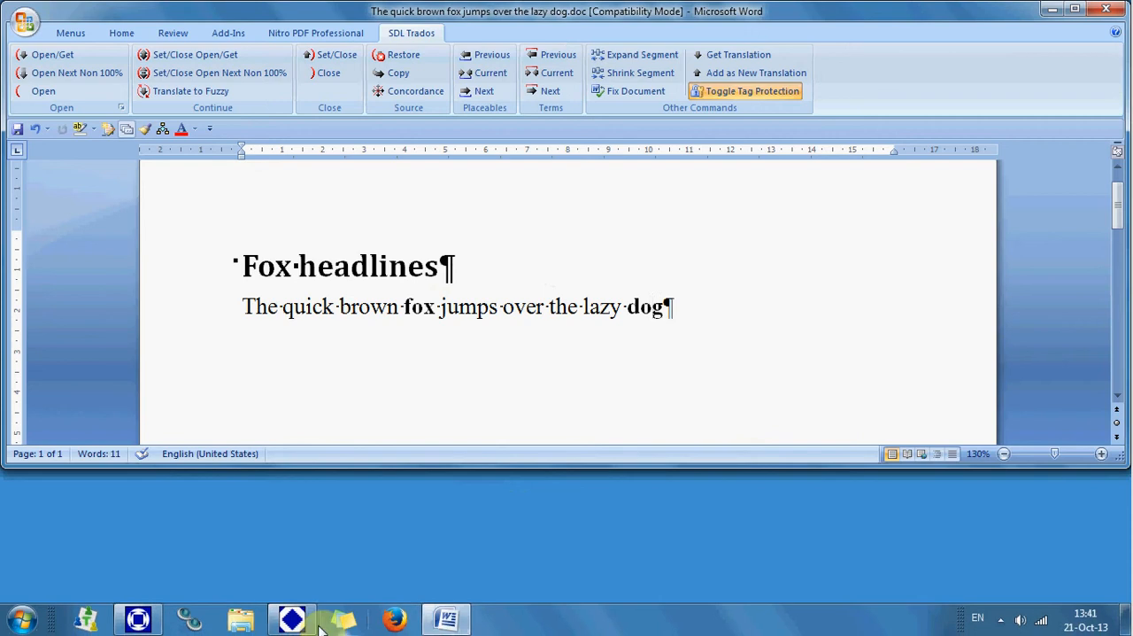
Step: Switch to SDL Trados TagEditor and inspect the formatting tags around "fox" in the body sentence
{"action": "left_click", "coordinate": [292, 623]}
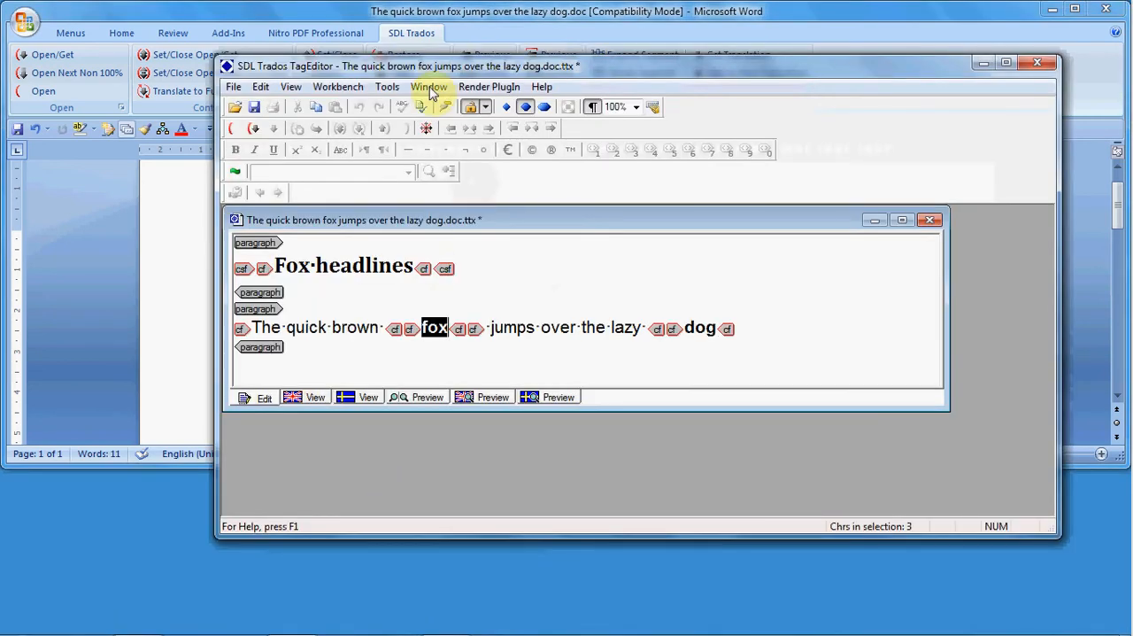
{"action": "left_click_drag", "start_coordinate": [398, 66], "coordinate": [353, 29]}
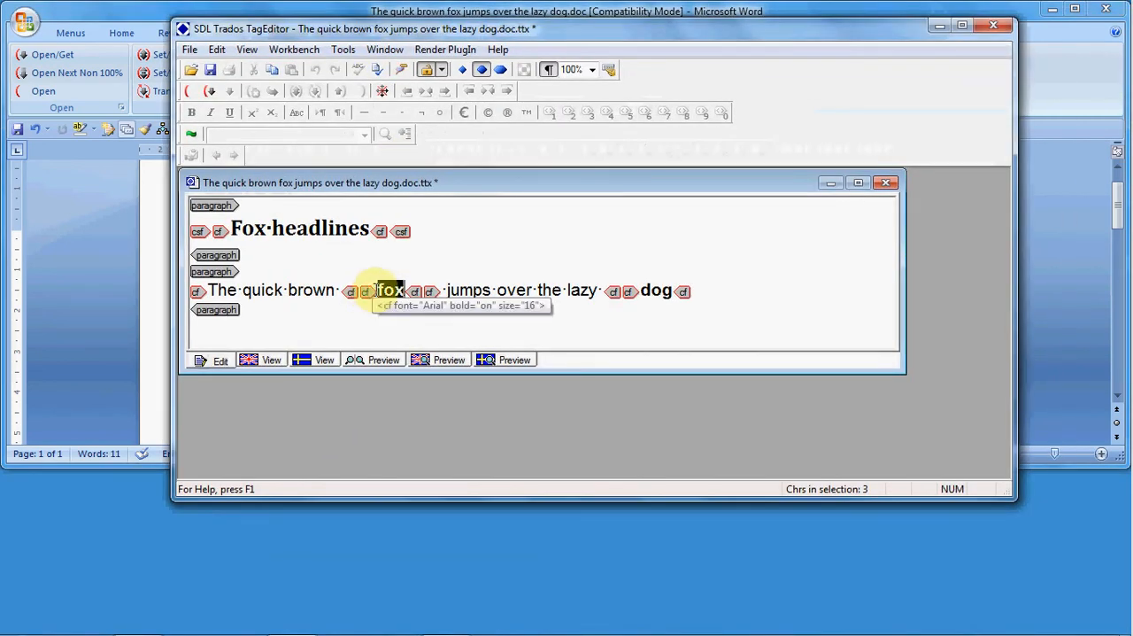
{"action": "left_click", "coordinate": [347, 290]}
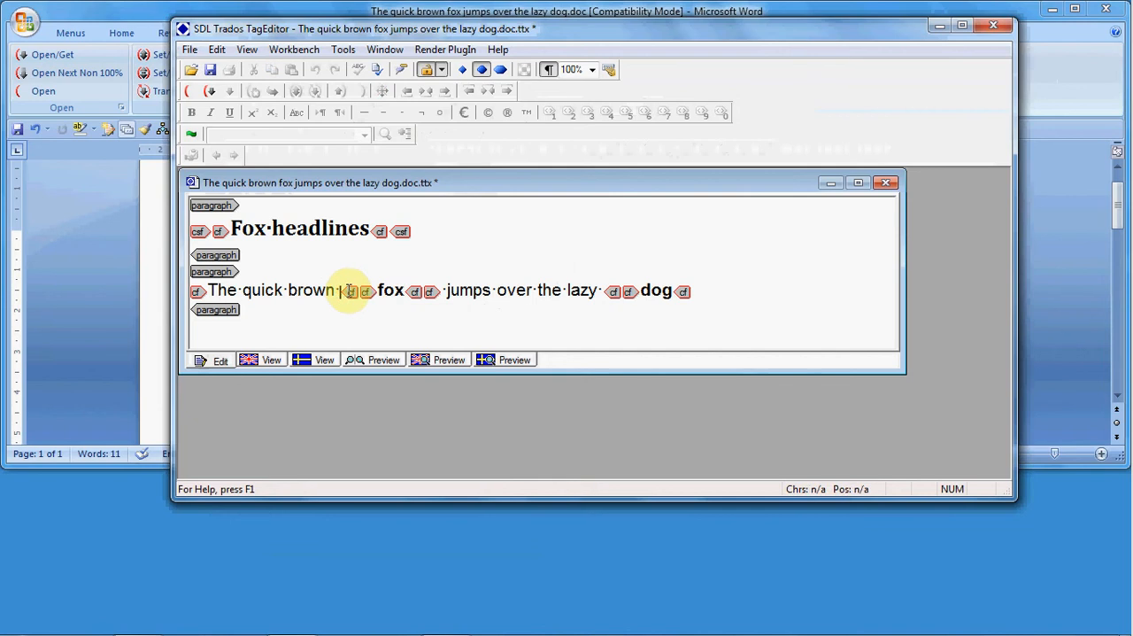
{"action": "left_click_drag", "start_coordinate": [342, 291], "coordinate": [443, 292]}
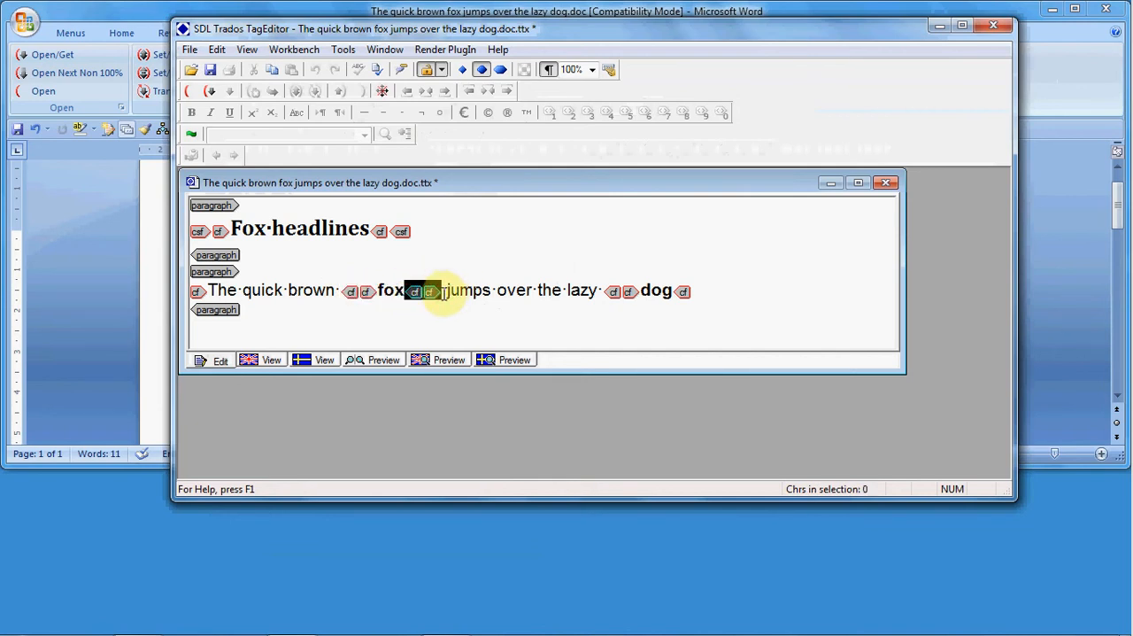
Step: Open the "The quick brown fox" sentence for translation and display its tags with complete tag text
{"action": "left_click", "coordinate": [298, 290]}
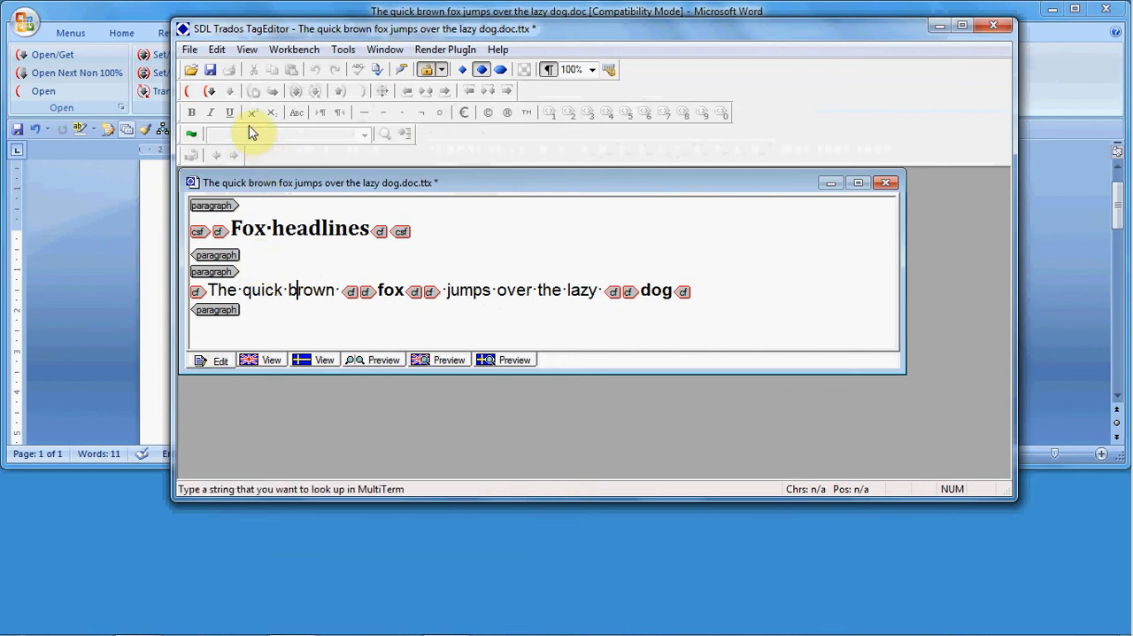
{"action": "left_click", "coordinate": [209, 93]}
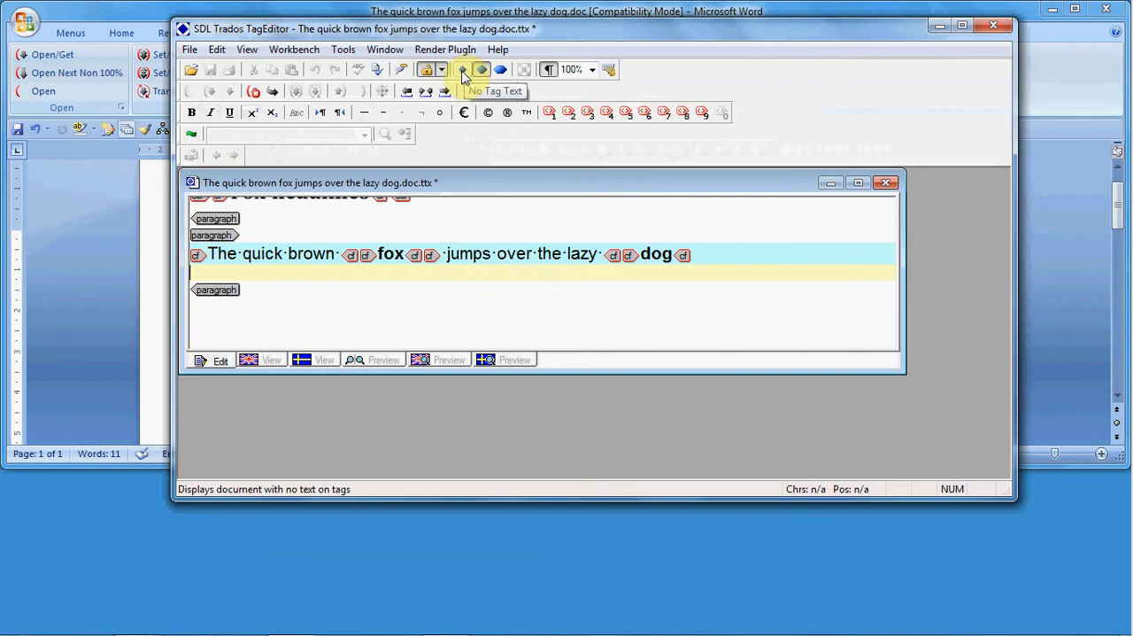
{"action": "left_click", "coordinate": [462, 75]}
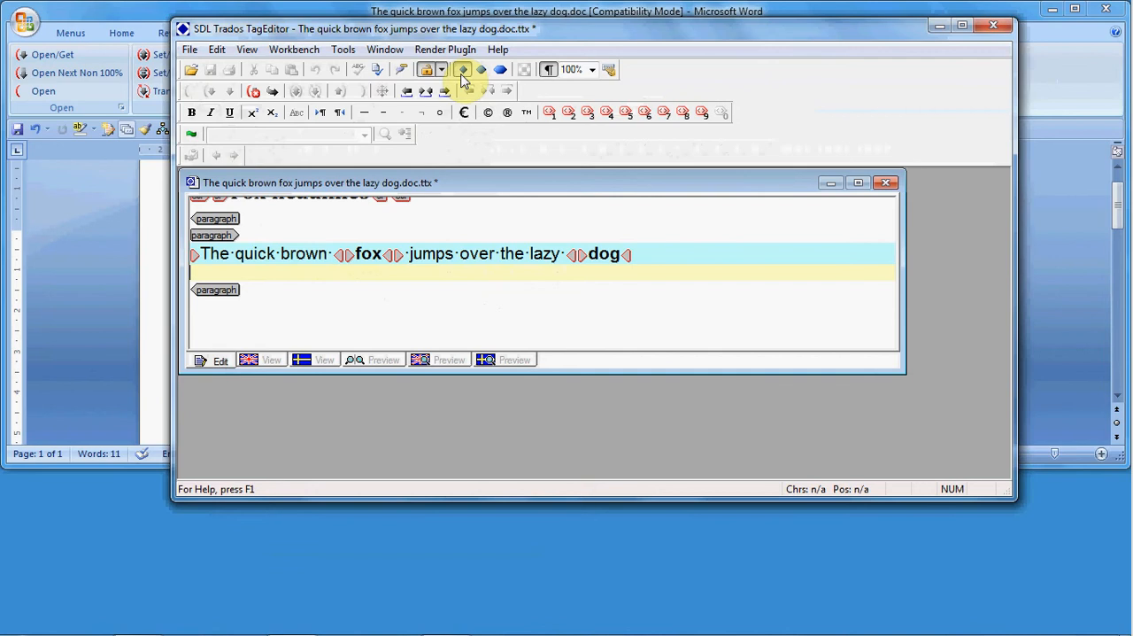
{"action": "left_click", "coordinate": [482, 75]}
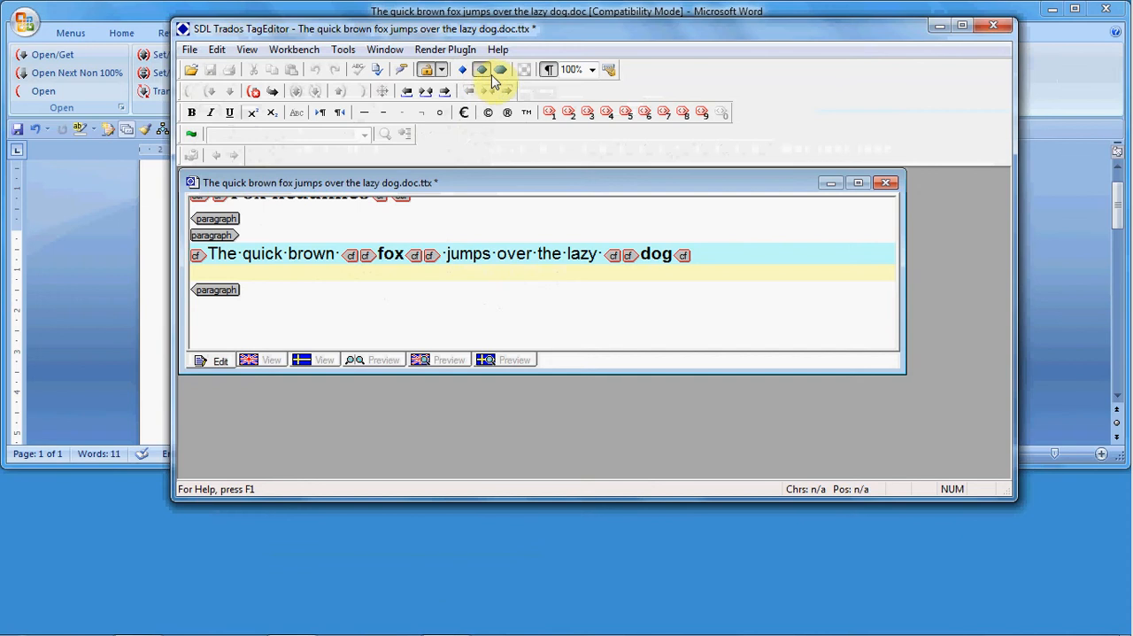
{"action": "left_click", "coordinate": [501, 75]}
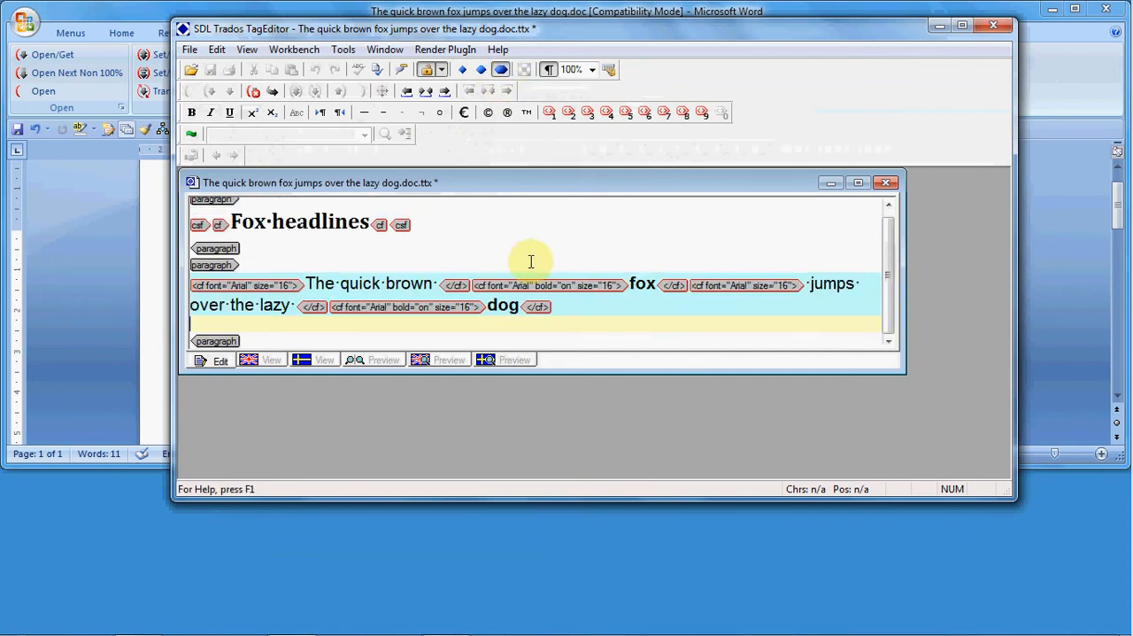
Step: Examine the bold opening tag in front of "fox" and the word it formats in the source segment
{"action": "left_click", "coordinate": [470, 285]}
{"action": "left_click_drag", "start_coordinate": [486, 283], "coordinate": [631, 285]}
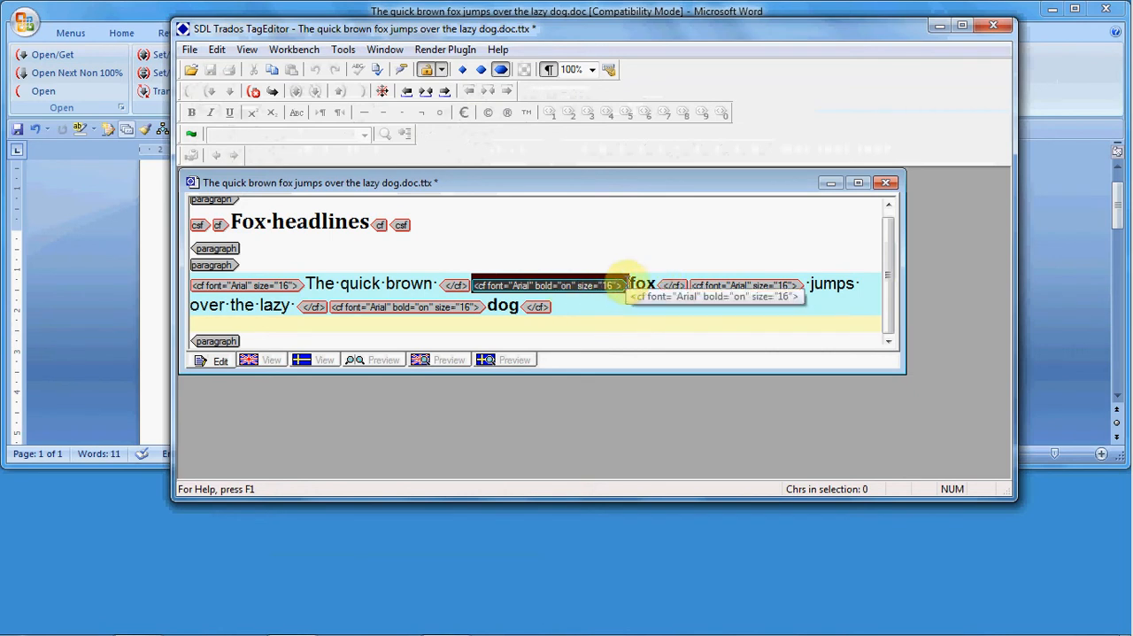
{"action": "double_click", "coordinate": [643, 283]}
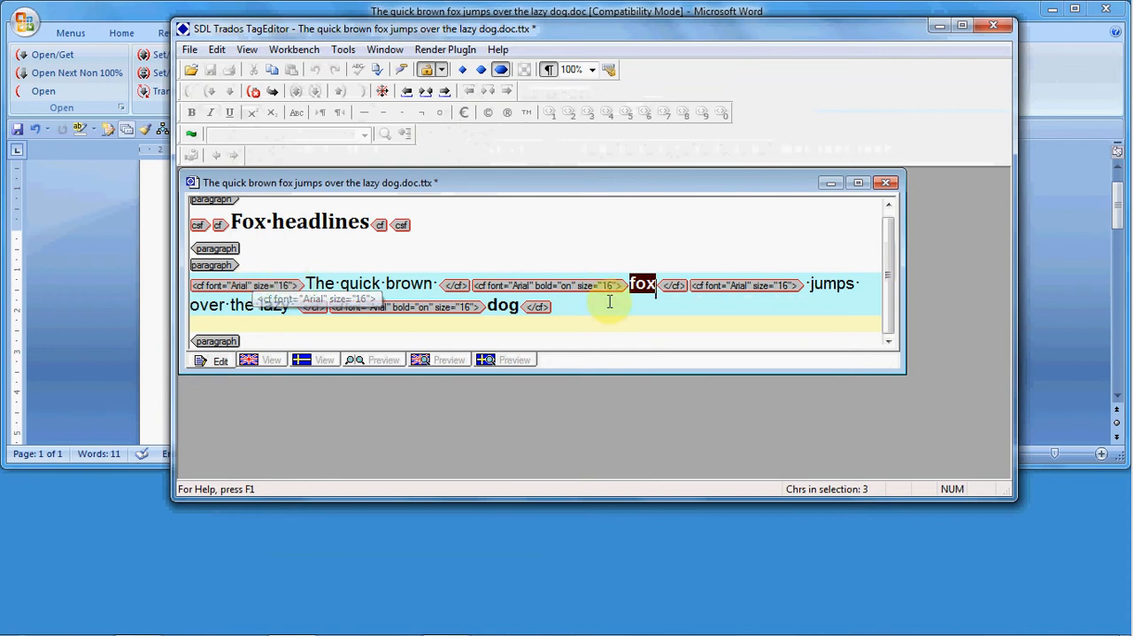
Step: Copy the source sentence into the target segment and replace "The quick brown" with "dfsdfsf"
{"action": "left_click", "coordinate": [454, 320]}
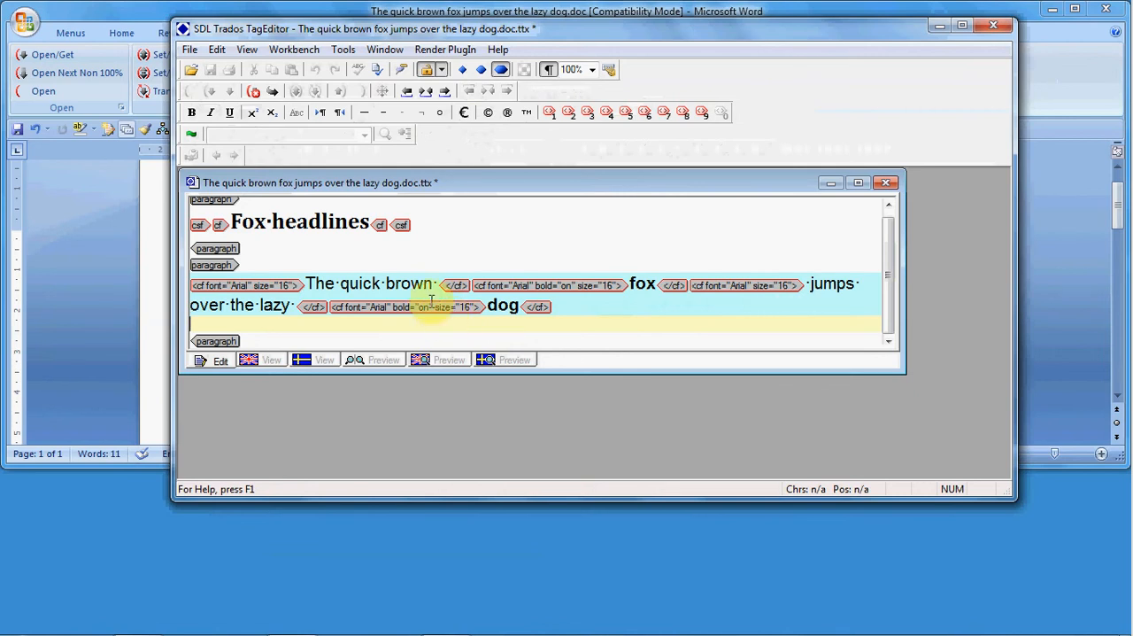
{"action": "left_click", "coordinate": [272, 92]}
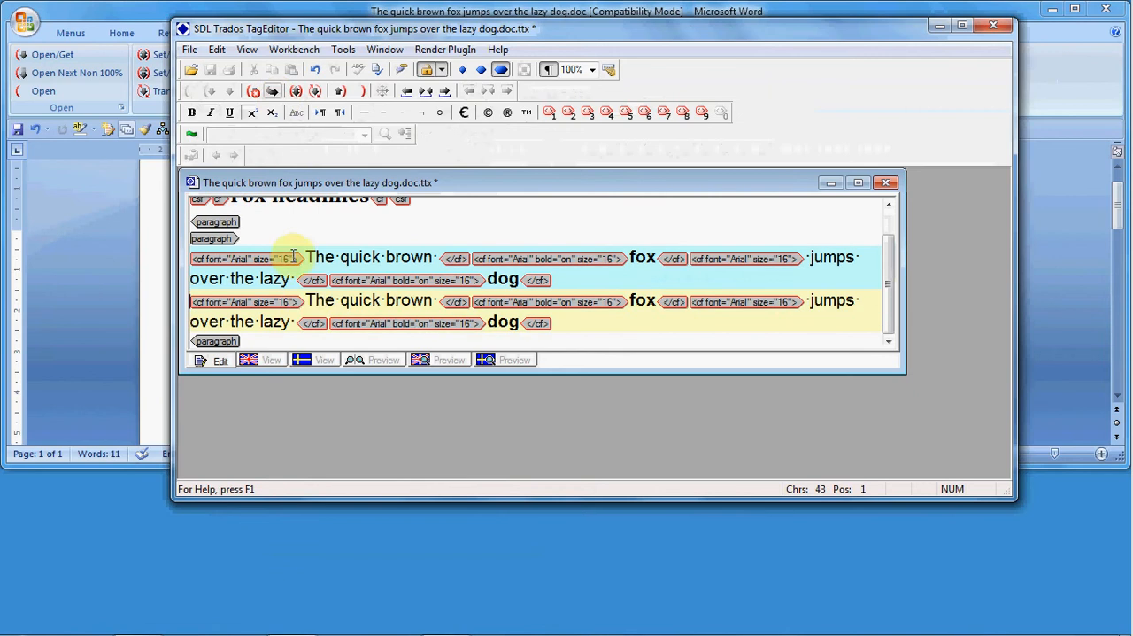
{"action": "left_click", "coordinate": [430, 297], "text": "shift"}
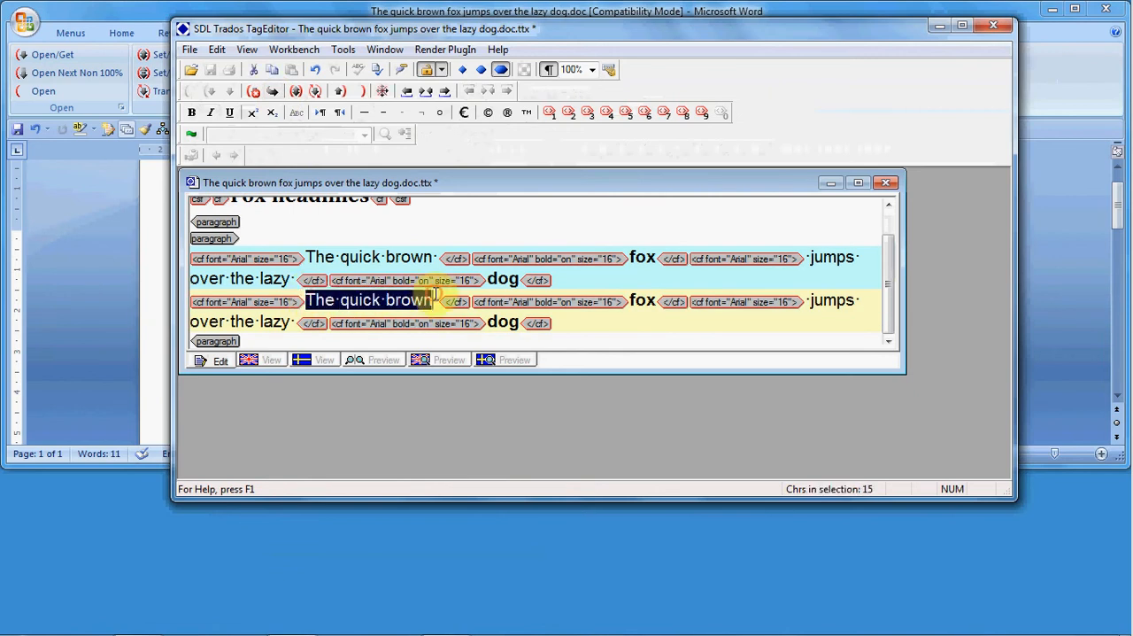
{"action": "type", "text": "dfsdfsf  fox jumps over the"}
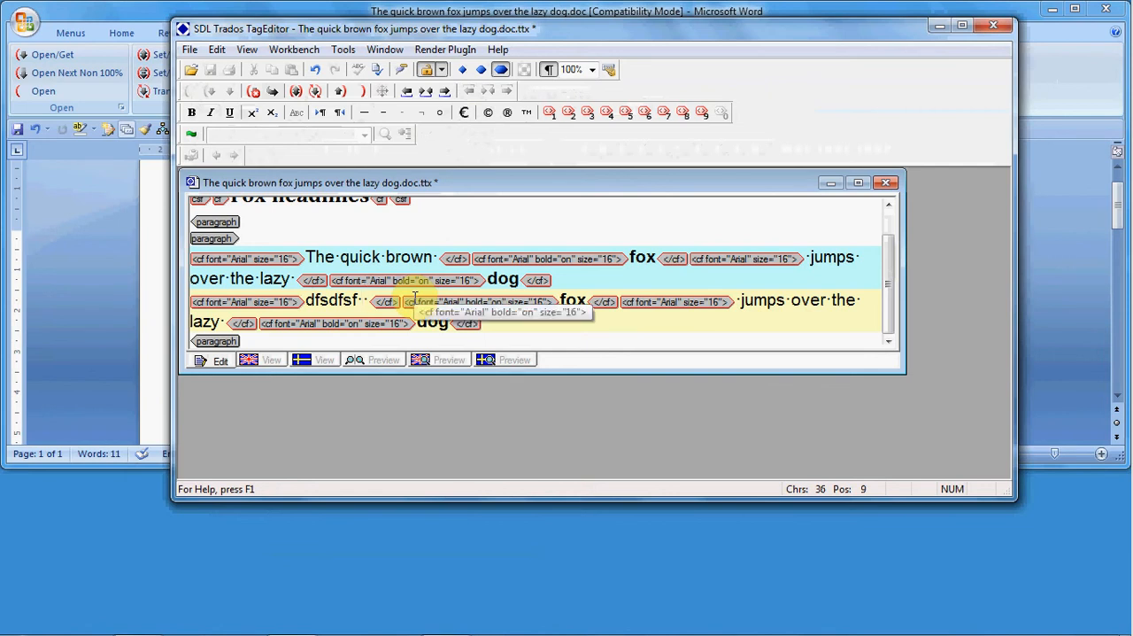
Step: Replace the word "fox" and the formatting tags around it in the target segment with the plain words "Bold text"
{"action": "left_click_drag", "start_coordinate": [370, 301], "coordinate": [496, 301]}
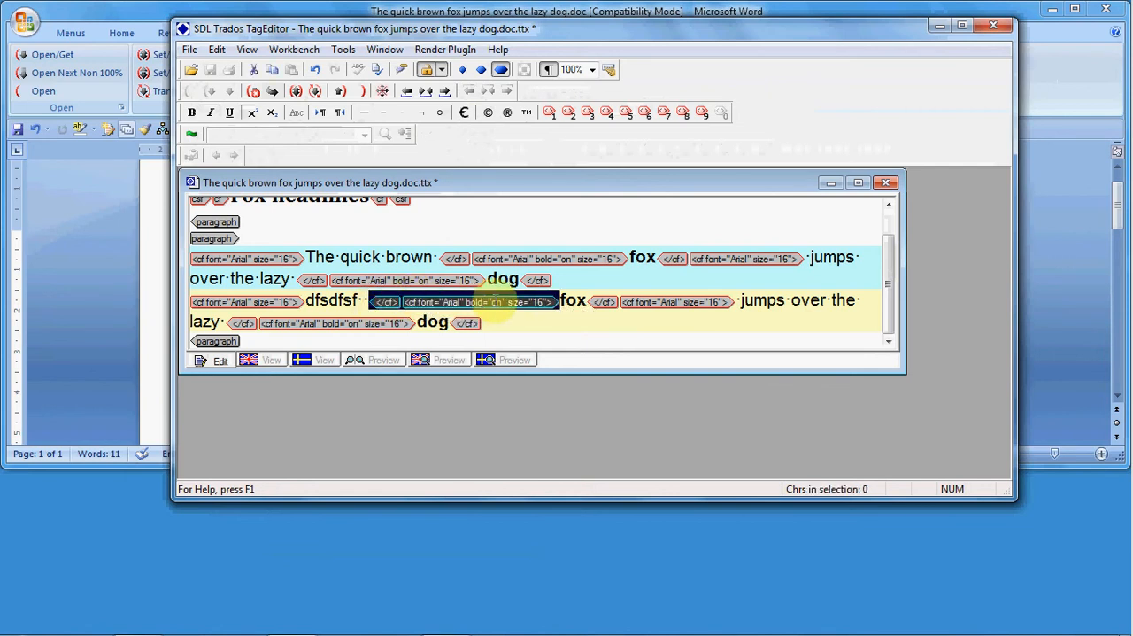
{"action": "key", "text": "Delete"}
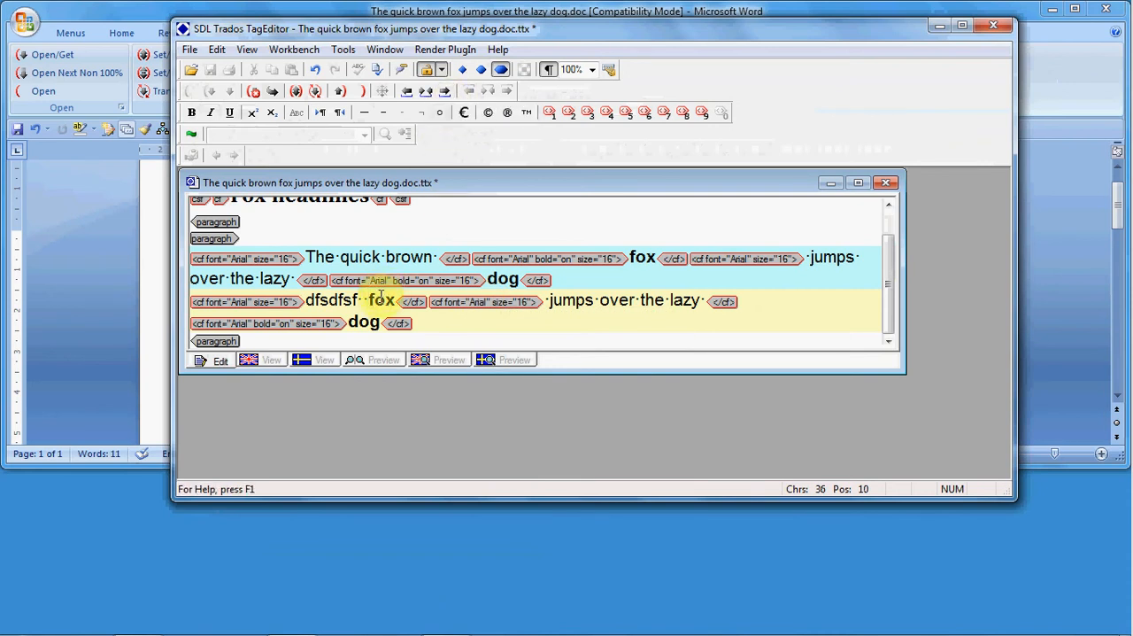
{"action": "left_click_drag", "start_coordinate": [394, 299], "coordinate": [360, 301]}
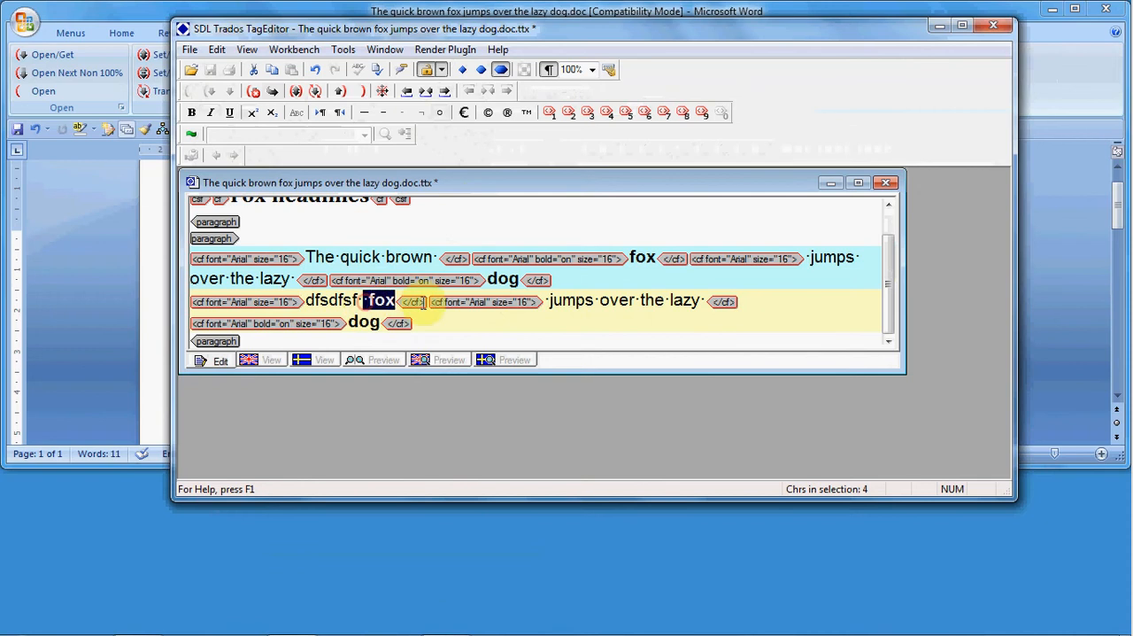
{"action": "key", "text": "Delete"}
{"action": "left_click_drag", "start_coordinate": [518, 300], "coordinate": [378, 306]}
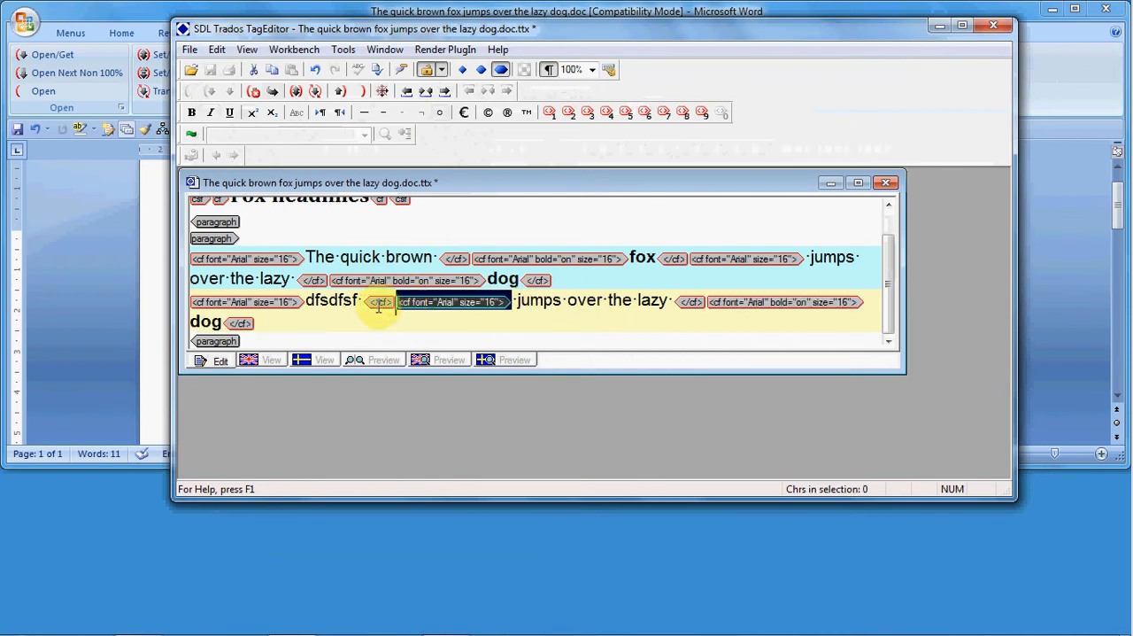
{"action": "key", "text": "Delete"}
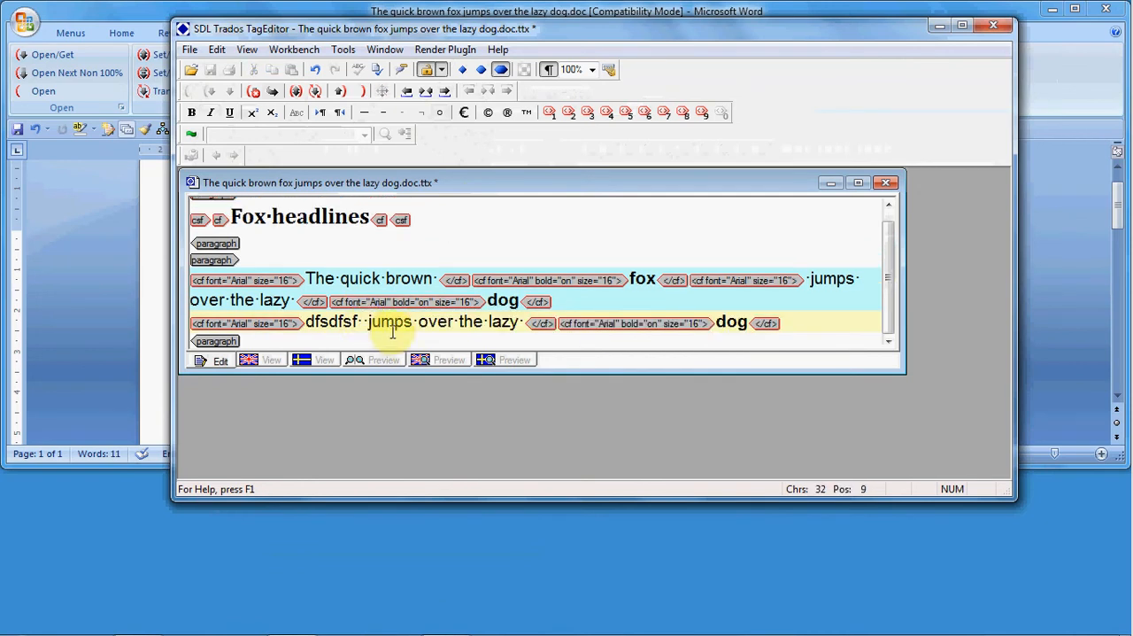
{"action": "type", "text": "Bo"}
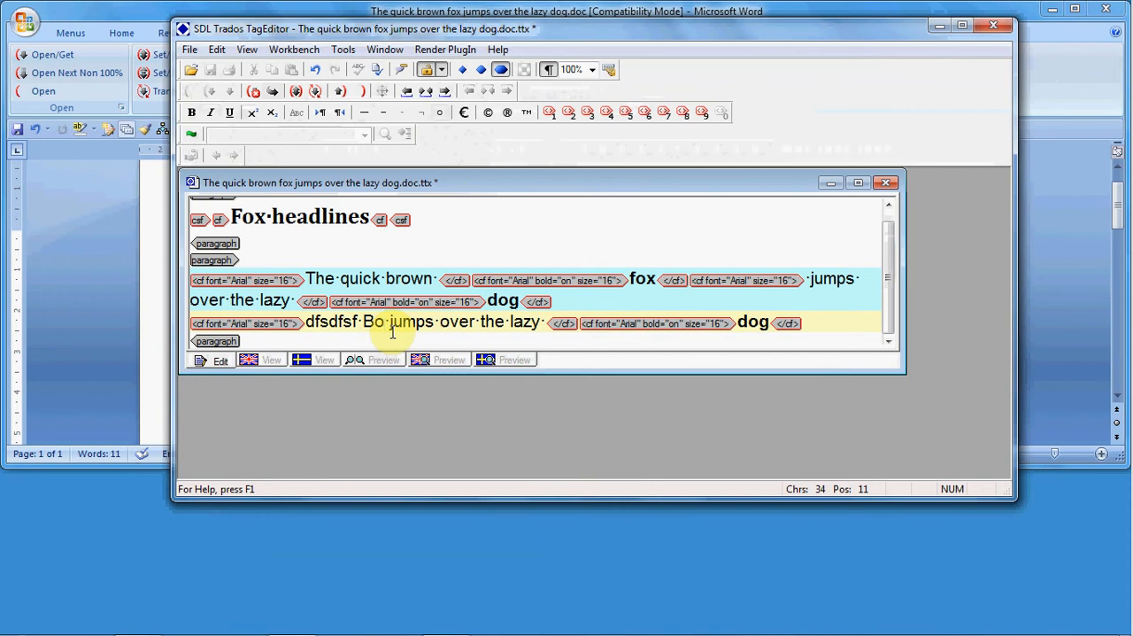
{"action": "type", "text": "ld text"}
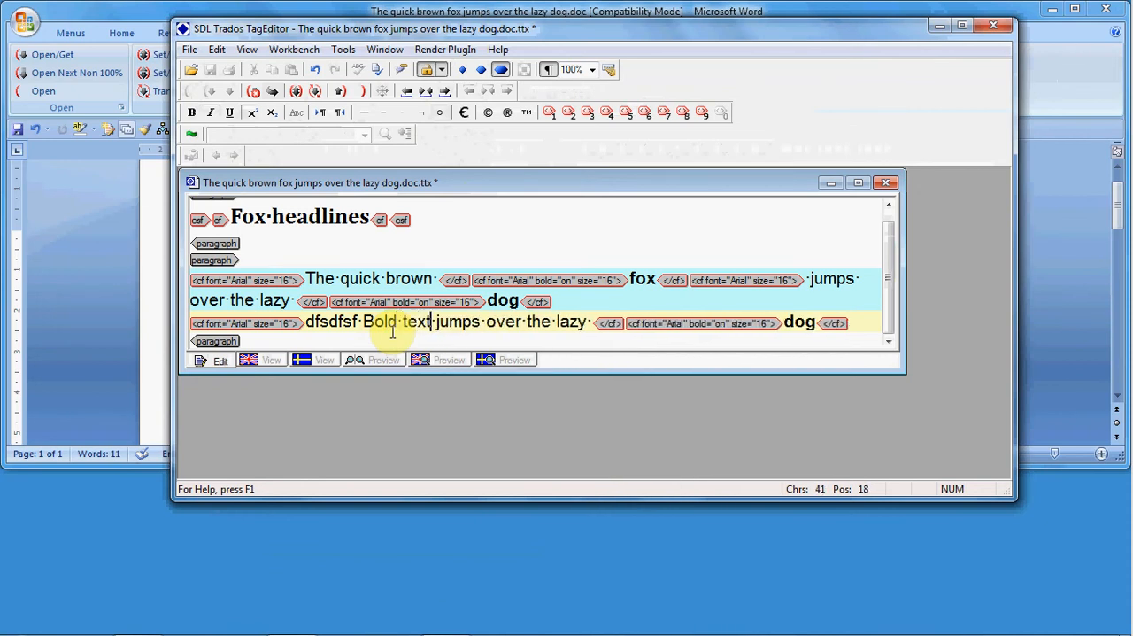
Step: Insert the source placeable tags before and after "Bold text" in the target and compare it with the source word "fox"
{"action": "left_click", "coordinate": [363, 322]}
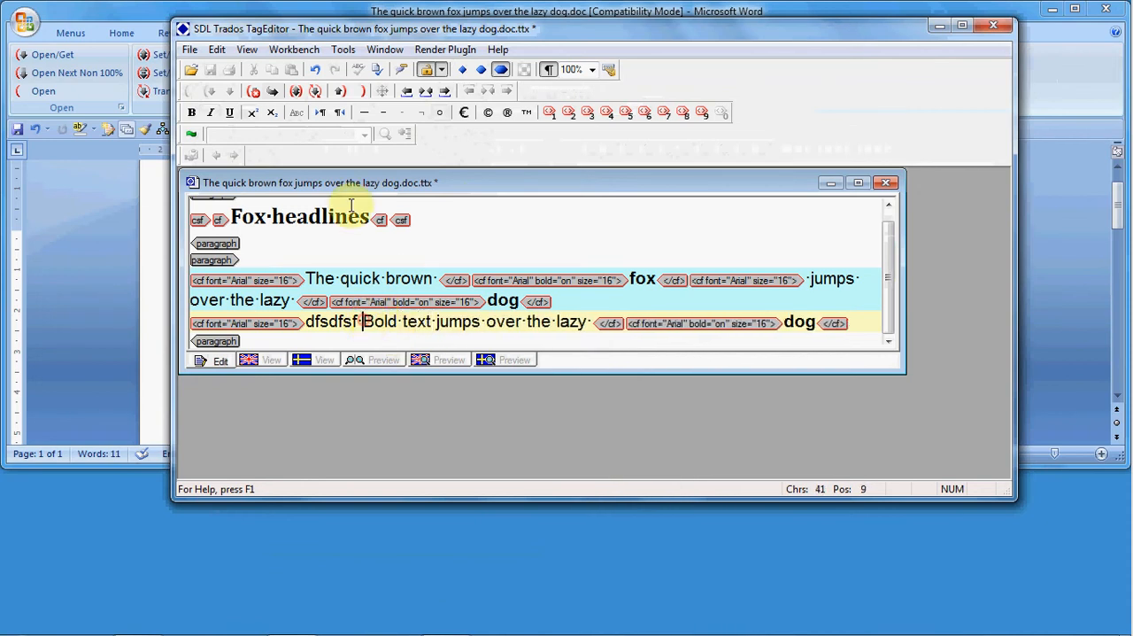
{"action": "left_click", "coordinate": [444, 91]}
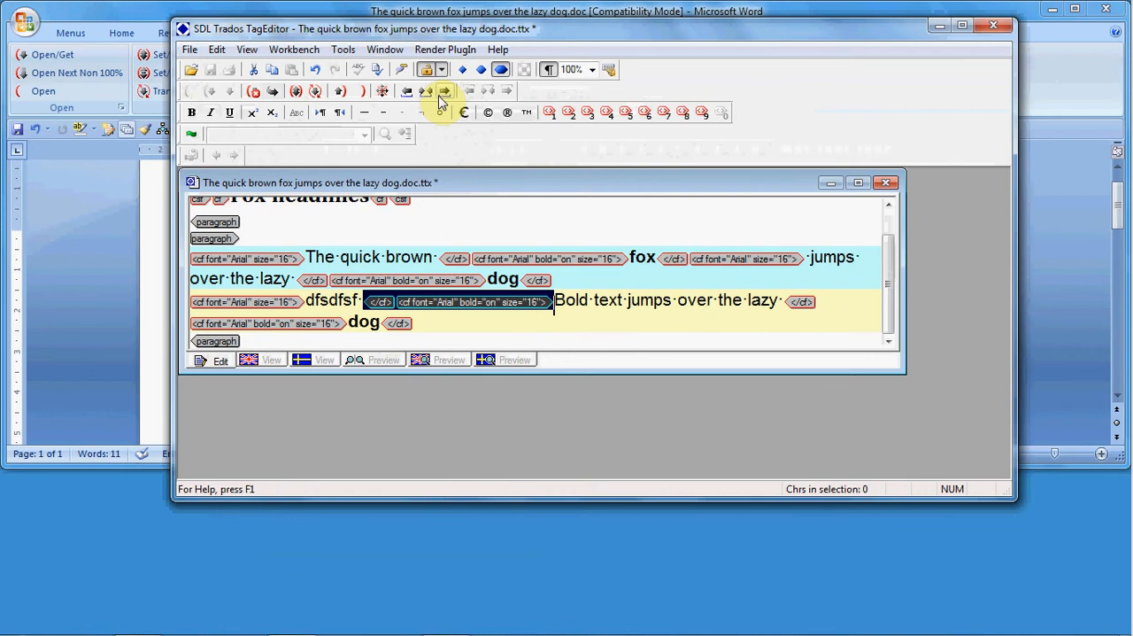
{"action": "left_click", "coordinate": [625, 300]}
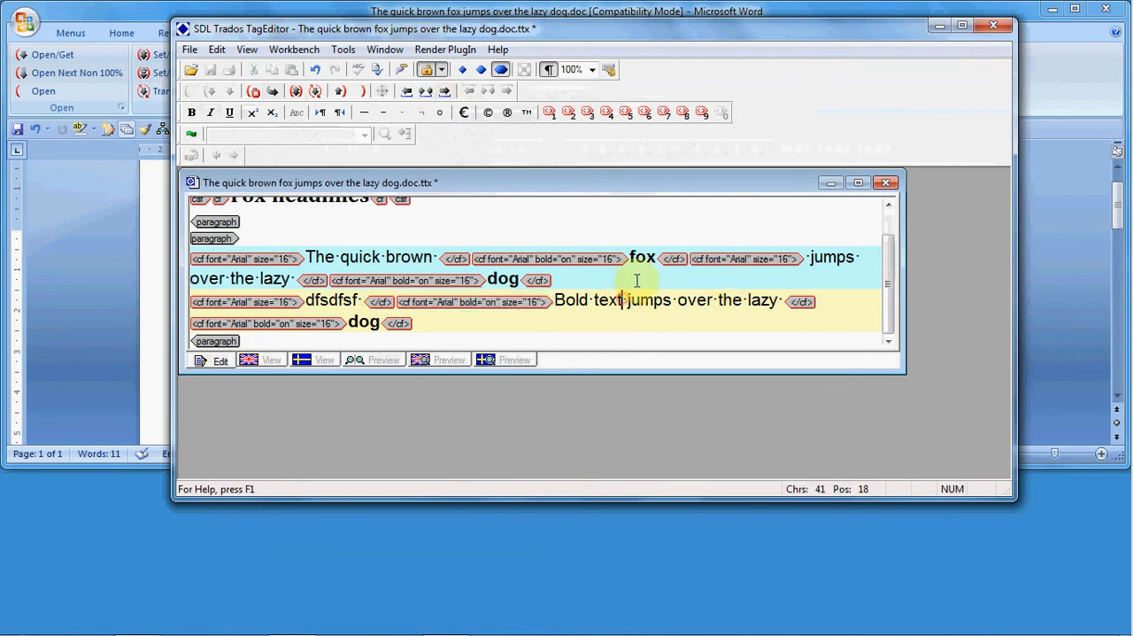
{"action": "left_click", "coordinate": [445, 93]}
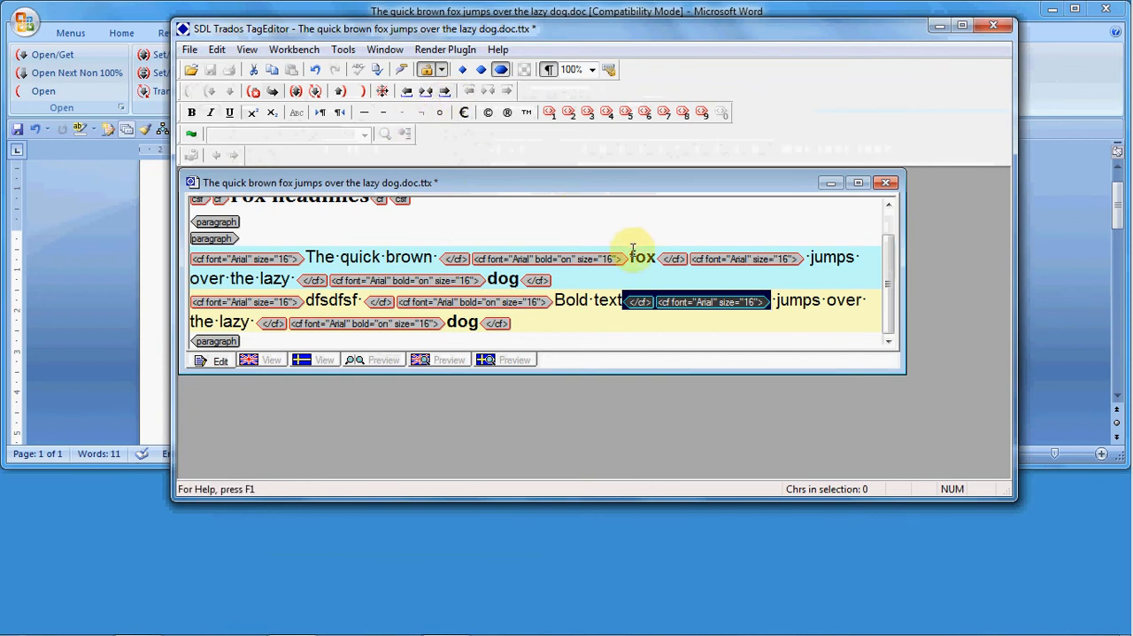
{"action": "left_click_drag", "start_coordinate": [628, 258], "coordinate": [657, 257]}
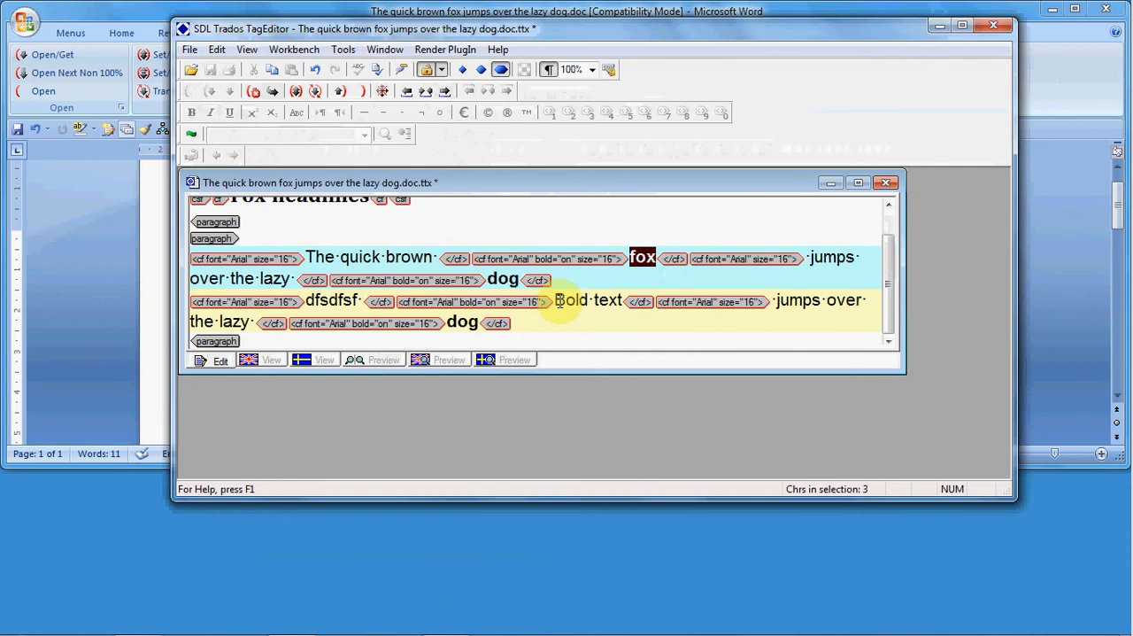
{"action": "left_click_drag", "start_coordinate": [639, 303], "coordinate": [627, 301]}
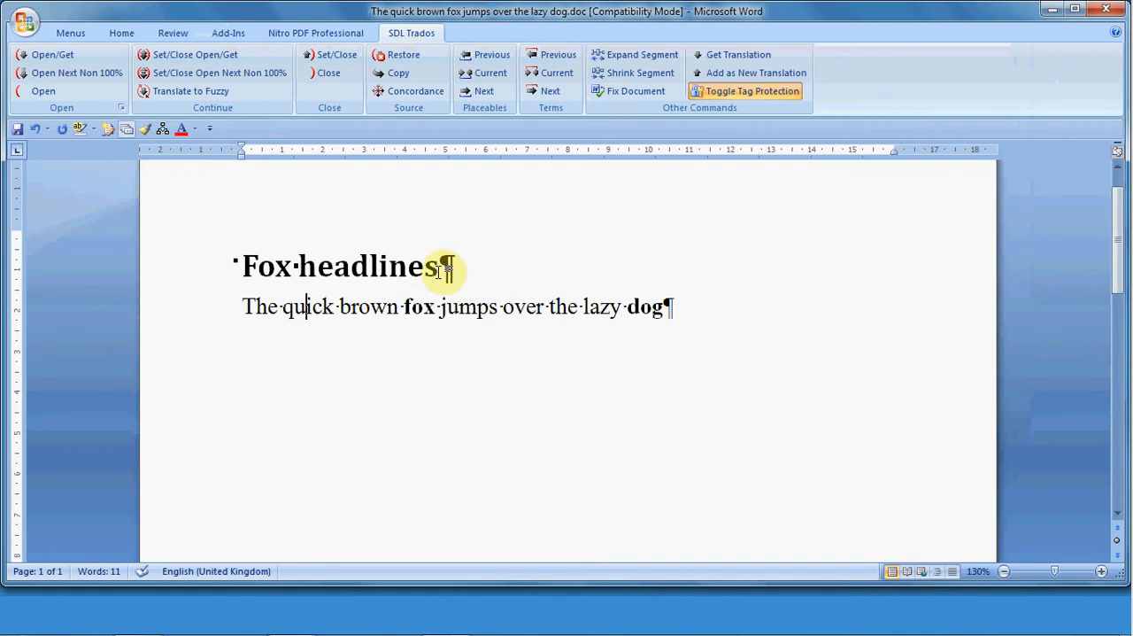
Step: Switch to Word, open the fox sentence for translation with Open/Get, and select the delimiter between source and target
{"action": "left_click", "coordinate": [62, 58]}
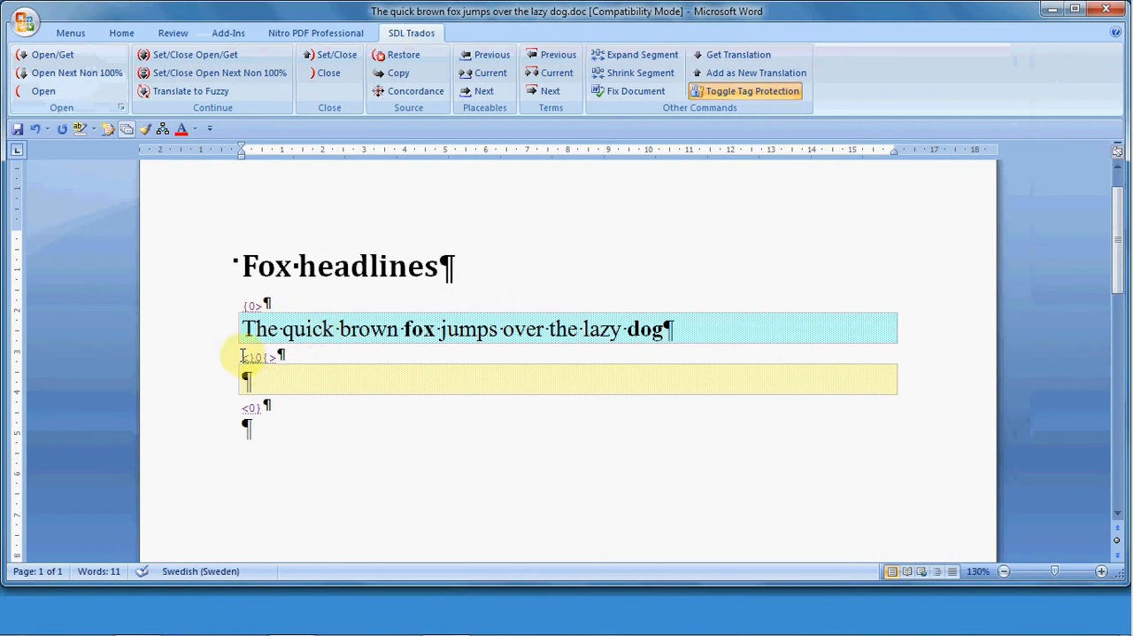
{"action": "left_click_drag", "start_coordinate": [245, 356], "coordinate": [281, 356]}
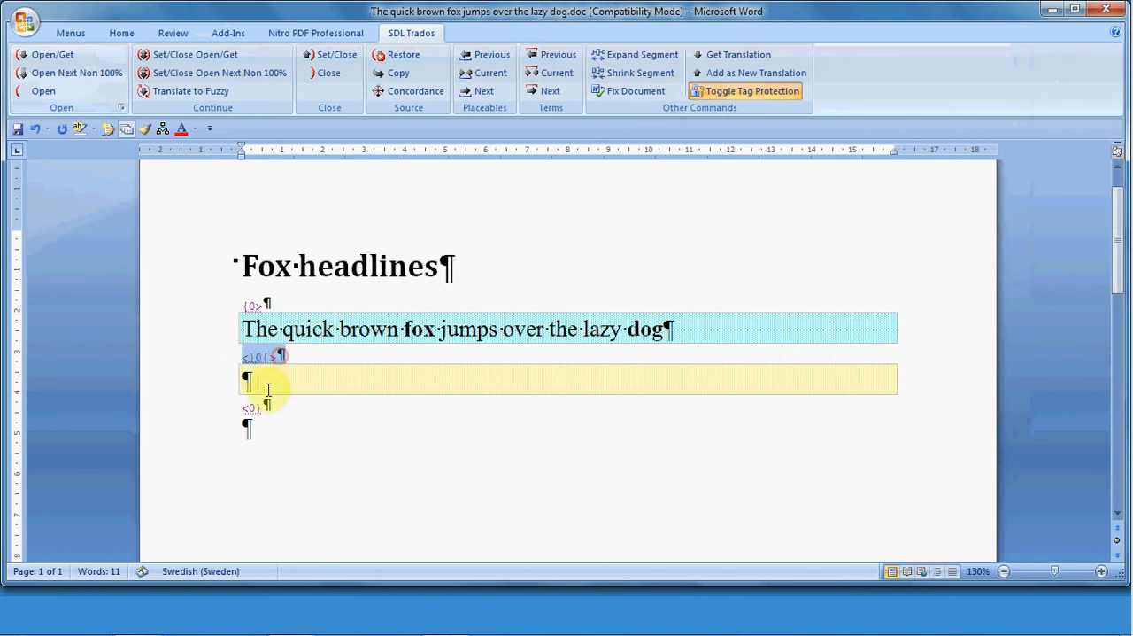
Step: Copy the source sentence into the empty target segment of the Word document and place the cursor in the bold target word "fox"
{"action": "left_click_drag", "start_coordinate": [246, 406], "coordinate": [266, 408]}
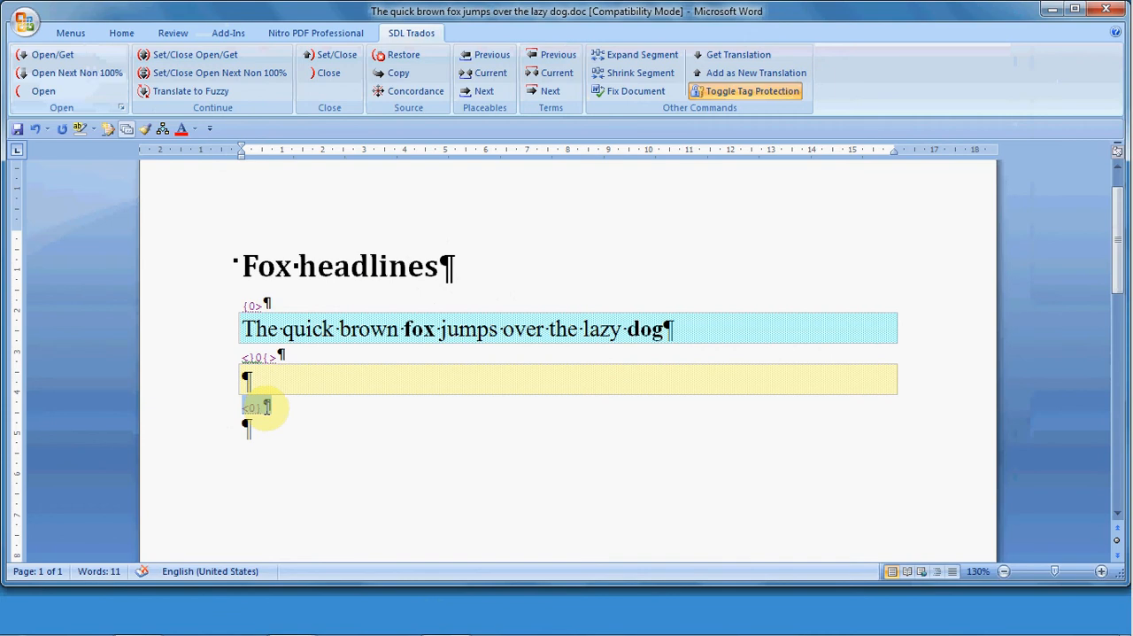
{"action": "left_click", "coordinate": [245, 375]}
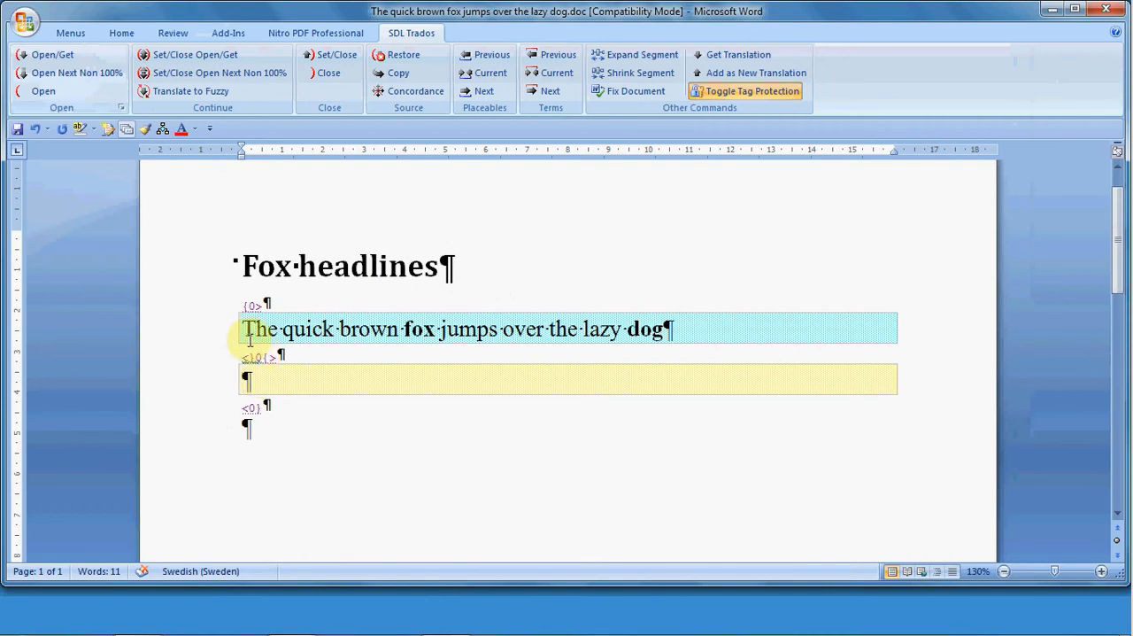
{"action": "left_click", "coordinate": [396, 76]}
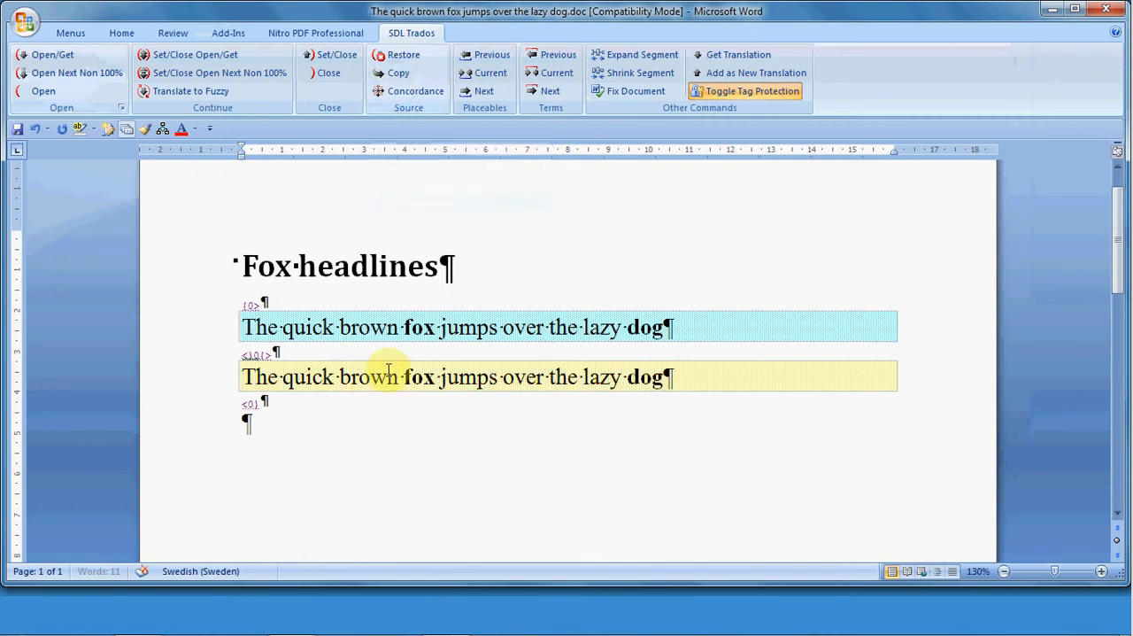
{"action": "left_click_drag", "start_coordinate": [396, 374], "coordinate": [324, 375]}
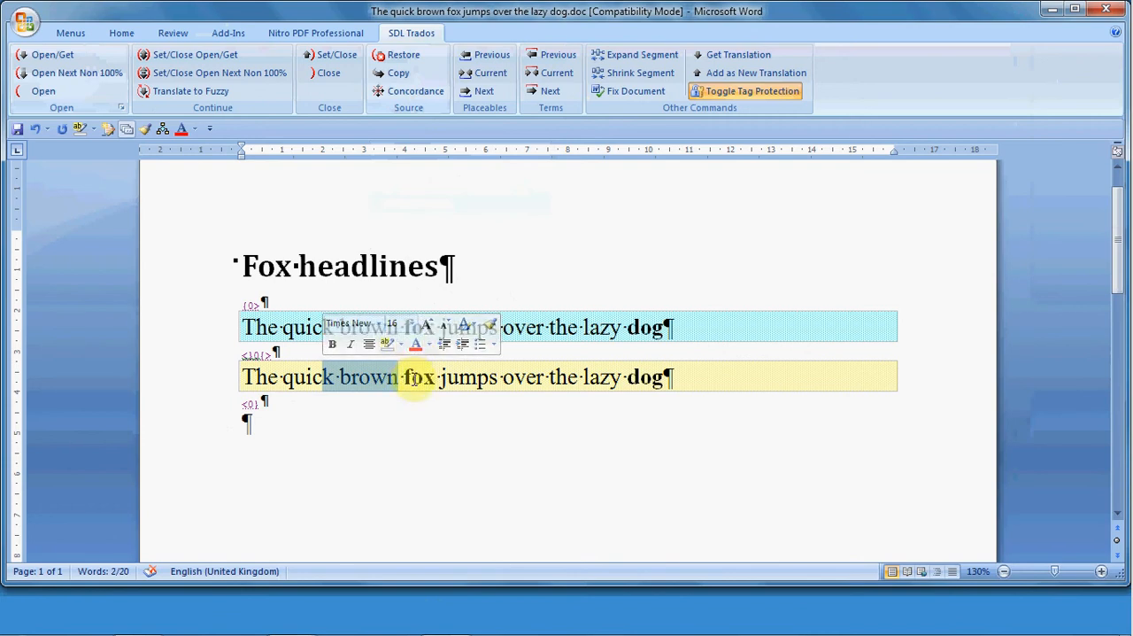
{"action": "left_click", "coordinate": [413, 377]}
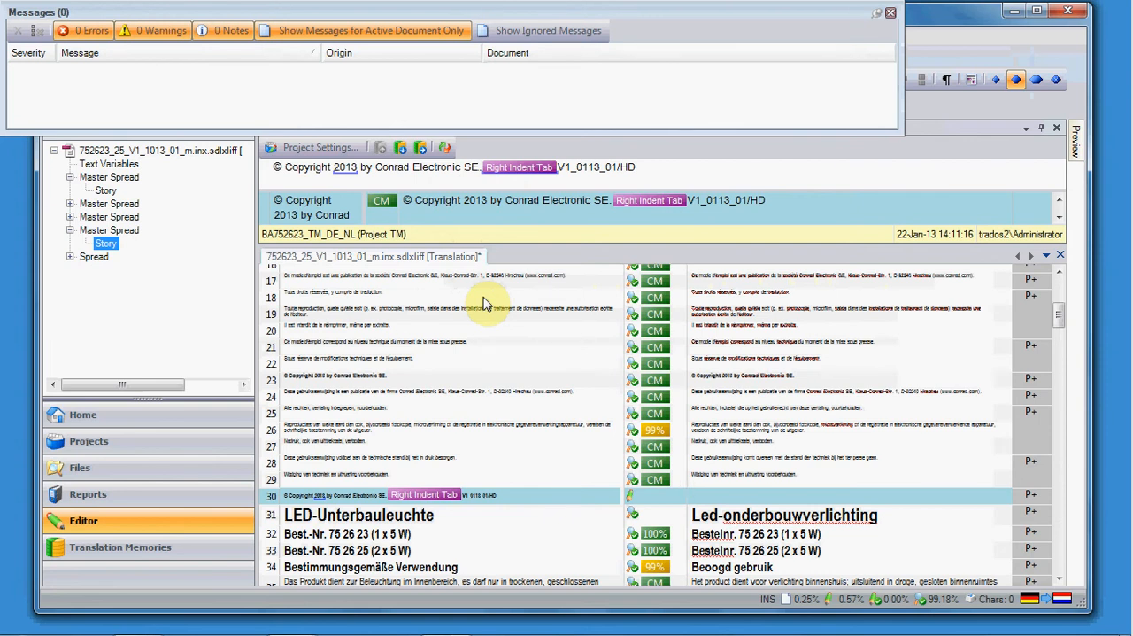
Step: Switch to SDL Trados Studio, enter "dfkjsdkf lkdjfkjds lkdjfkjs lkjsdkfj lkdj" as the target of segment 30 and append the Right Indent Tab tag from the source
{"action": "type", "text": "dfkjsdkf lkdjfkjds "}
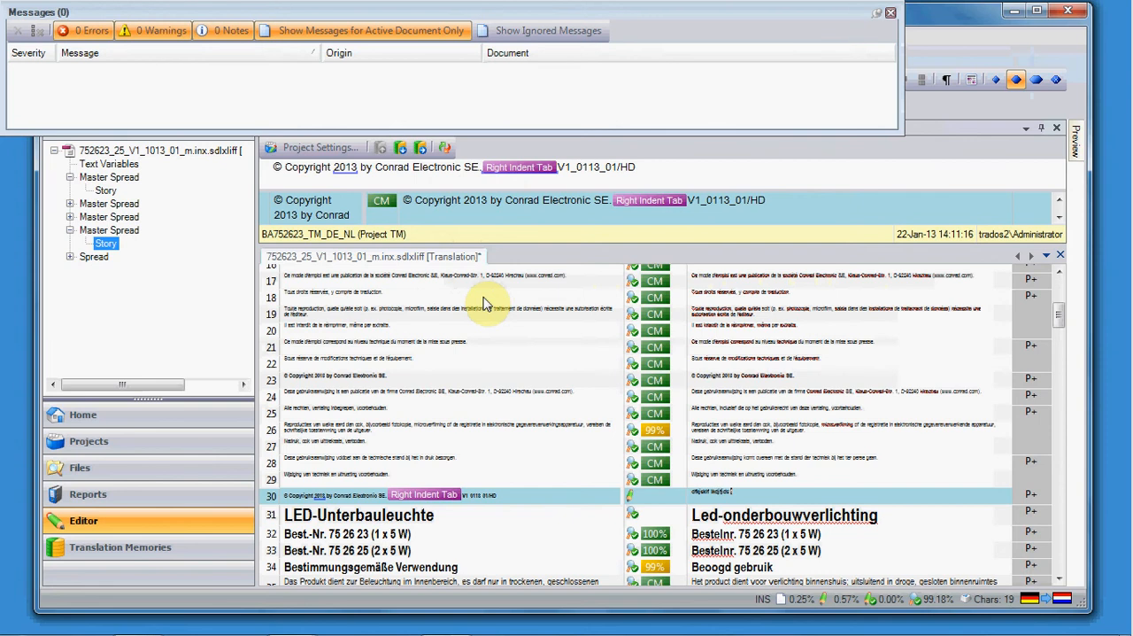
{"action": "type", "text": "lkdjfkjs lkjsdkfj lkdj"}
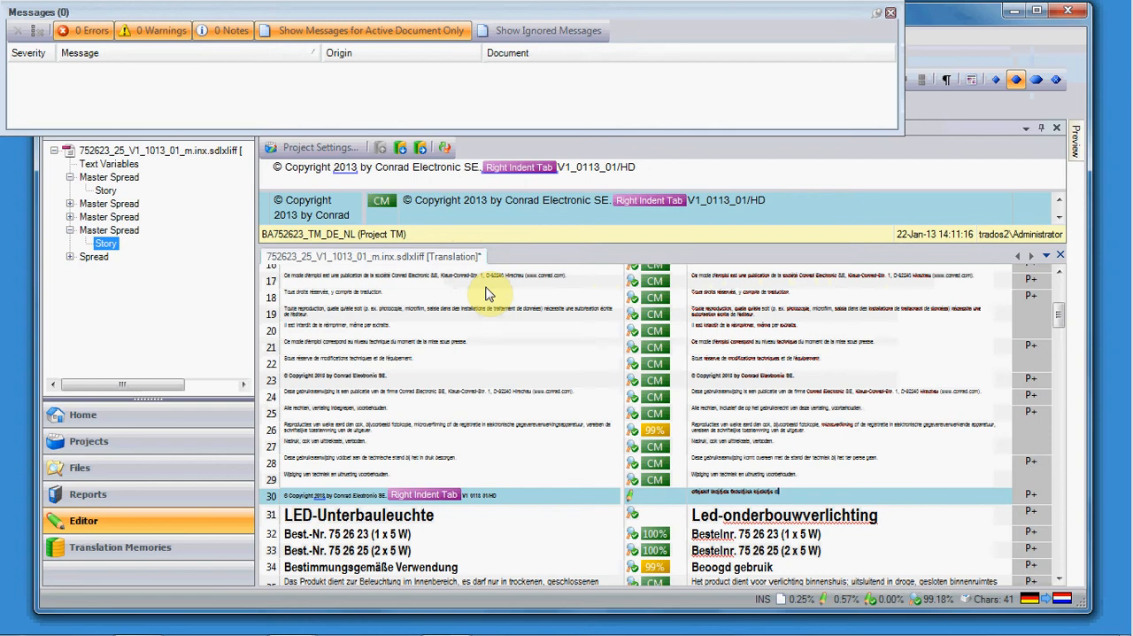
{"action": "left_click", "coordinate": [492, 300], "text": "ctrl"}
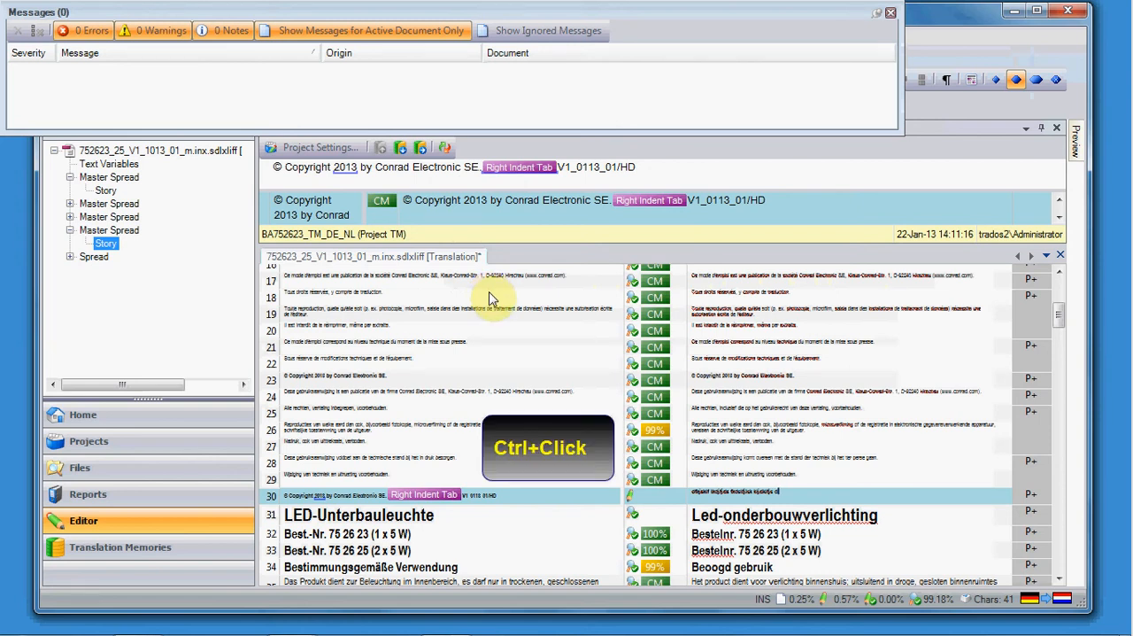
{"action": "left_click", "coordinate": [423, 502], "text": "ctrl"}
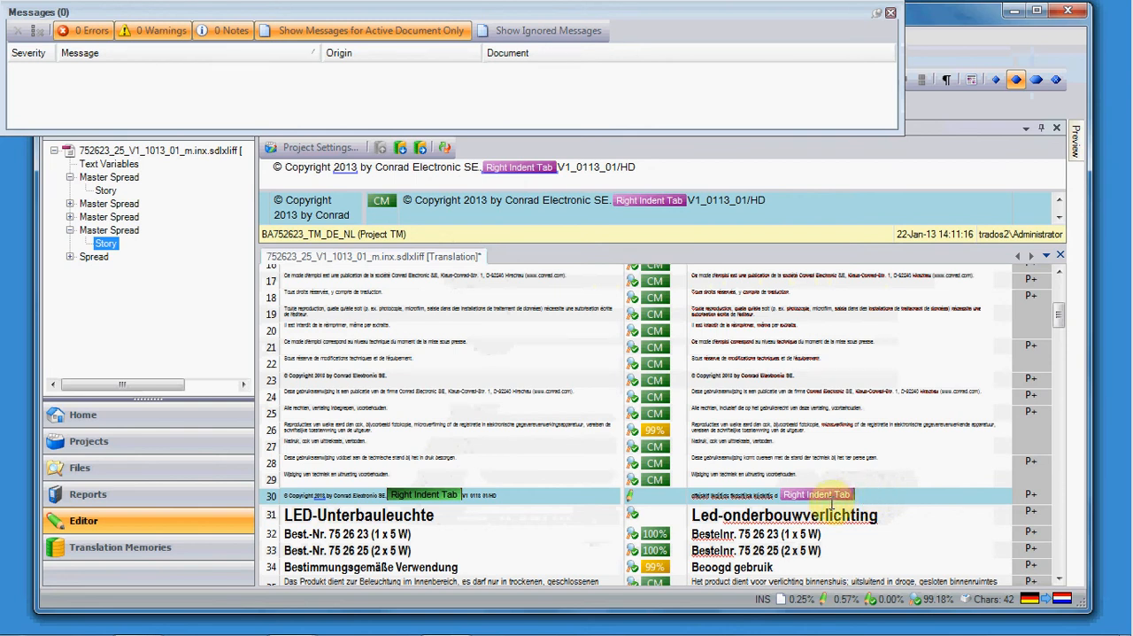
Step: Delete the Right Indent Tab tag from the target of segment 30 and bring it over from the source again
{"action": "left_click", "coordinate": [791, 492]}
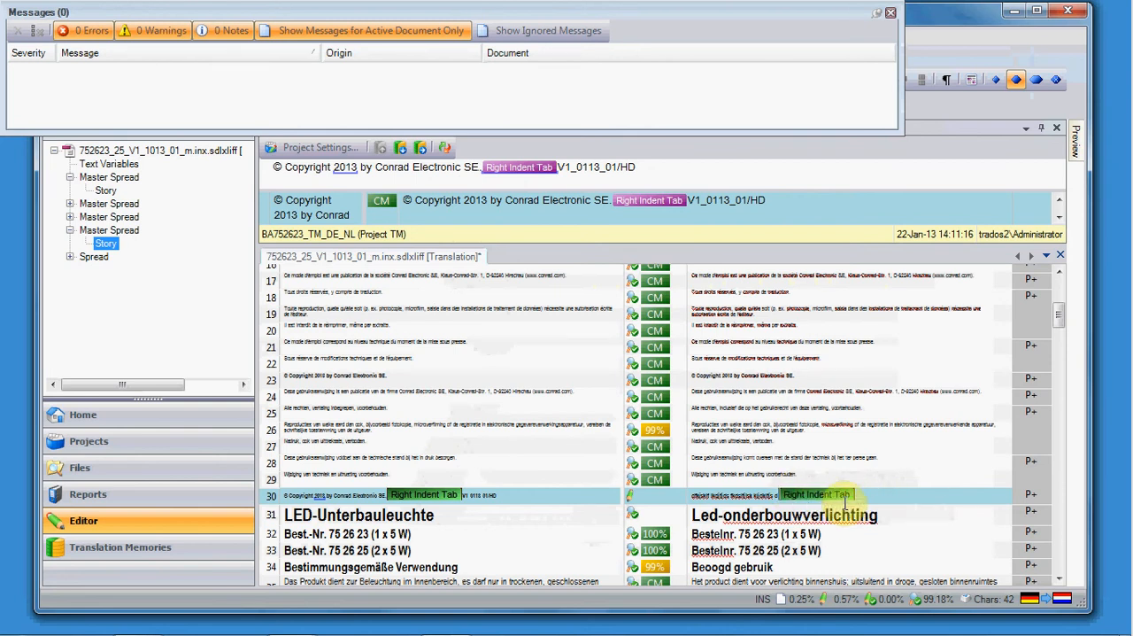
{"action": "key", "text": "Delete"}
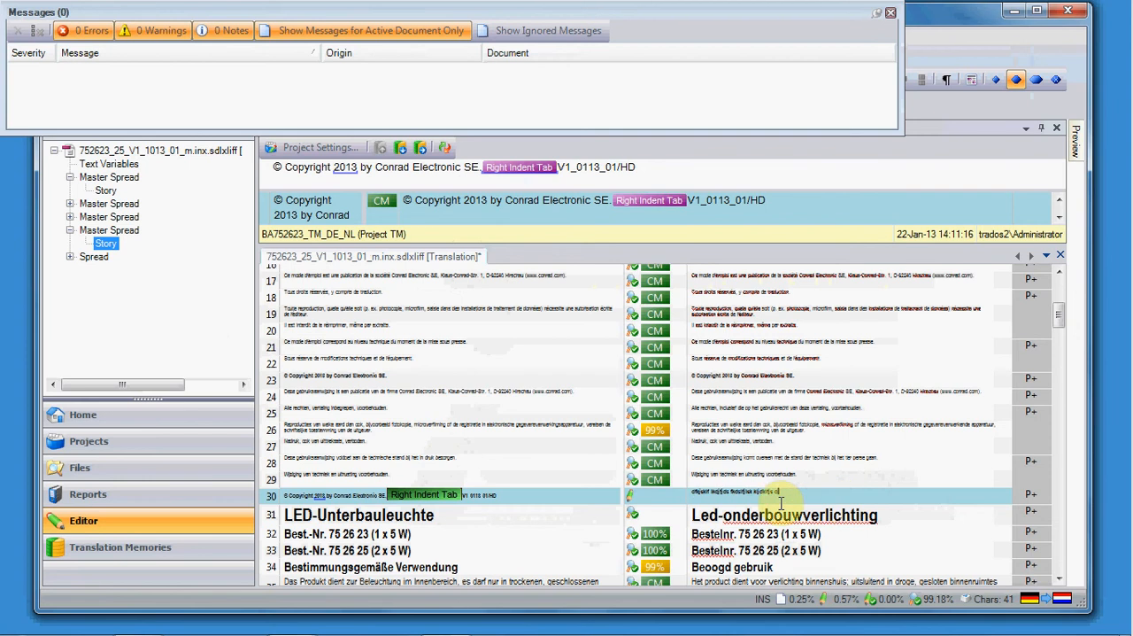
{"action": "left_click_drag", "start_coordinate": [394, 494], "coordinate": [779, 496]}
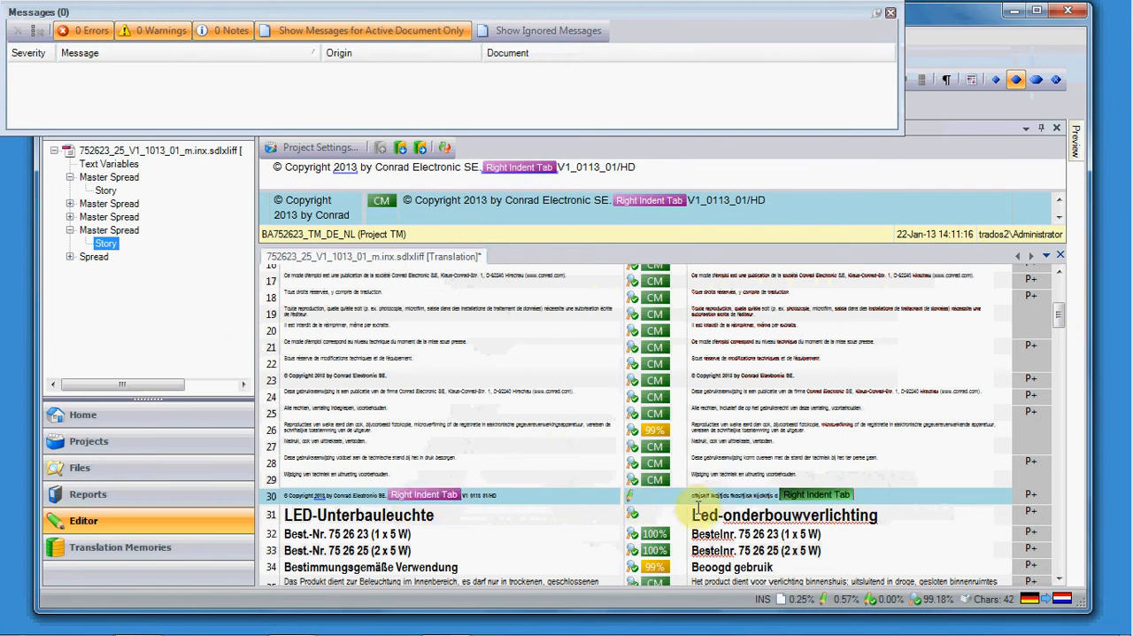
Step: Replace the target tag in segment 30 with "trytrytytryt" and insert the source's Right Indent Tab tag after that text
{"action": "type", "text": "trytrytytryt"}
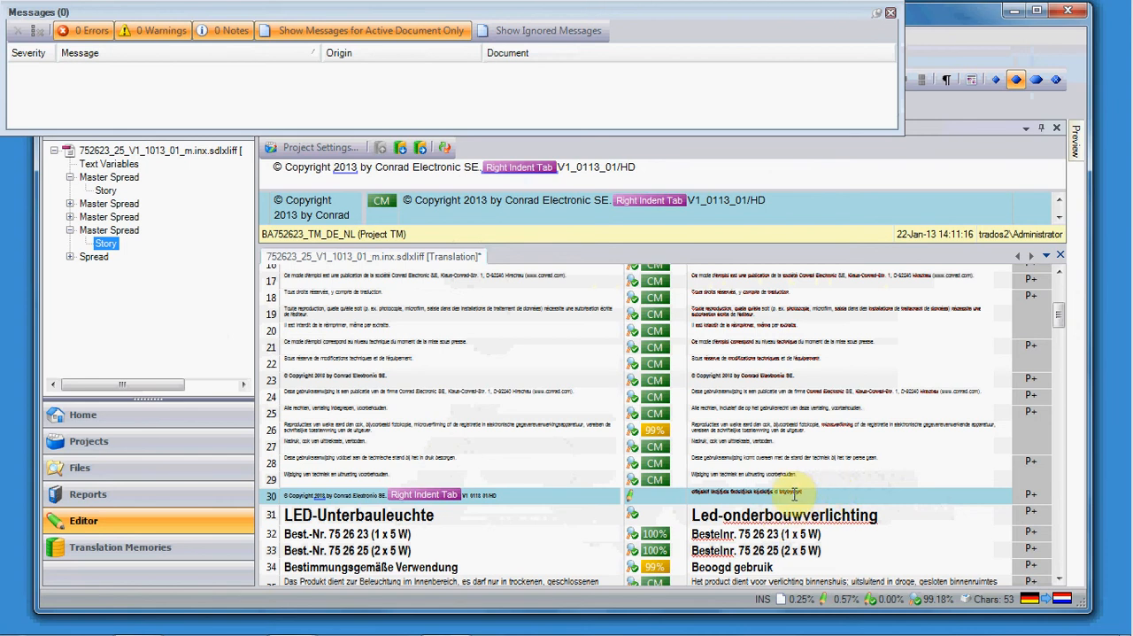
{"action": "left_click", "coordinate": [425, 495]}
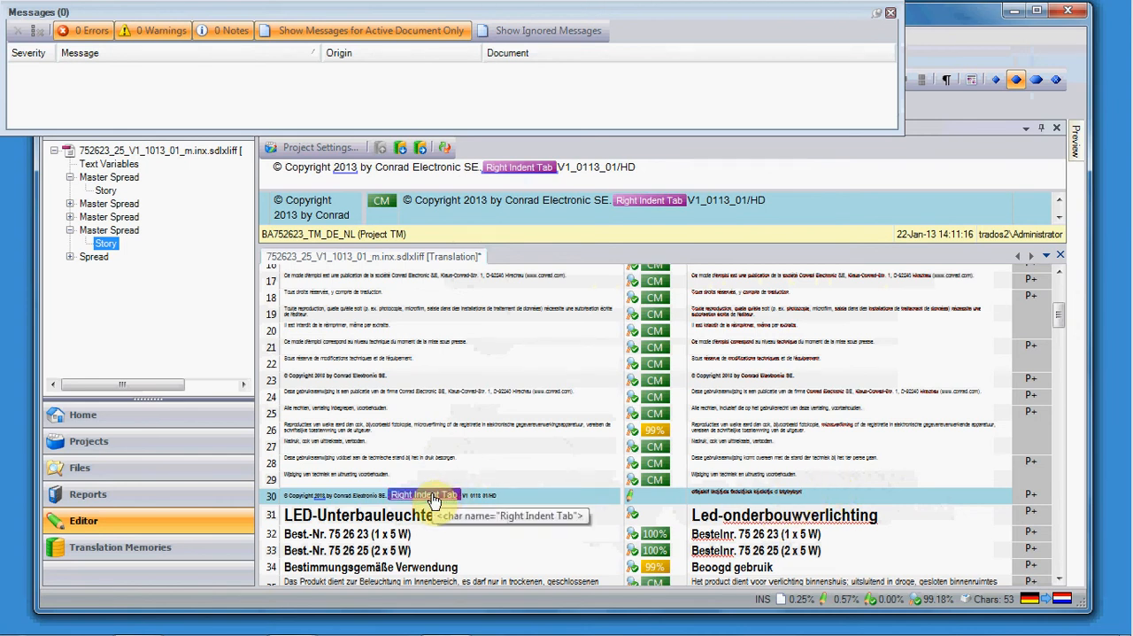
{"action": "left_click", "coordinate": [434, 499], "text": "ctrl"}
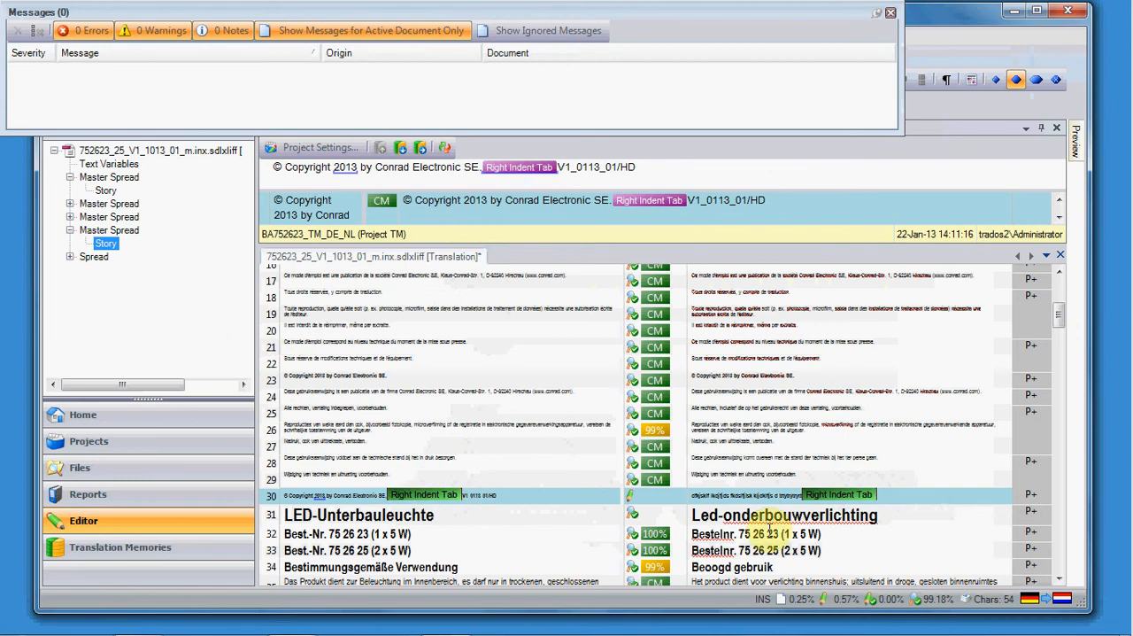
{"action": "left_click", "coordinate": [903, 498]}
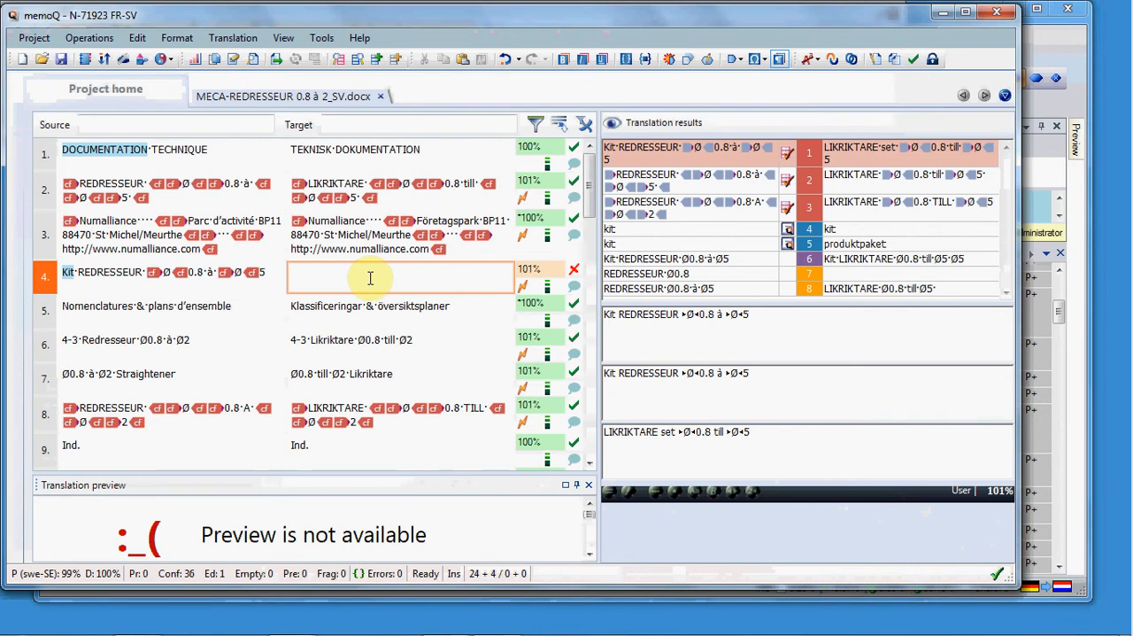
Step: Switch to memoQ and copy the source text of segment 4 into its empty target cell
{"action": "right_click", "coordinate": [371, 279]}
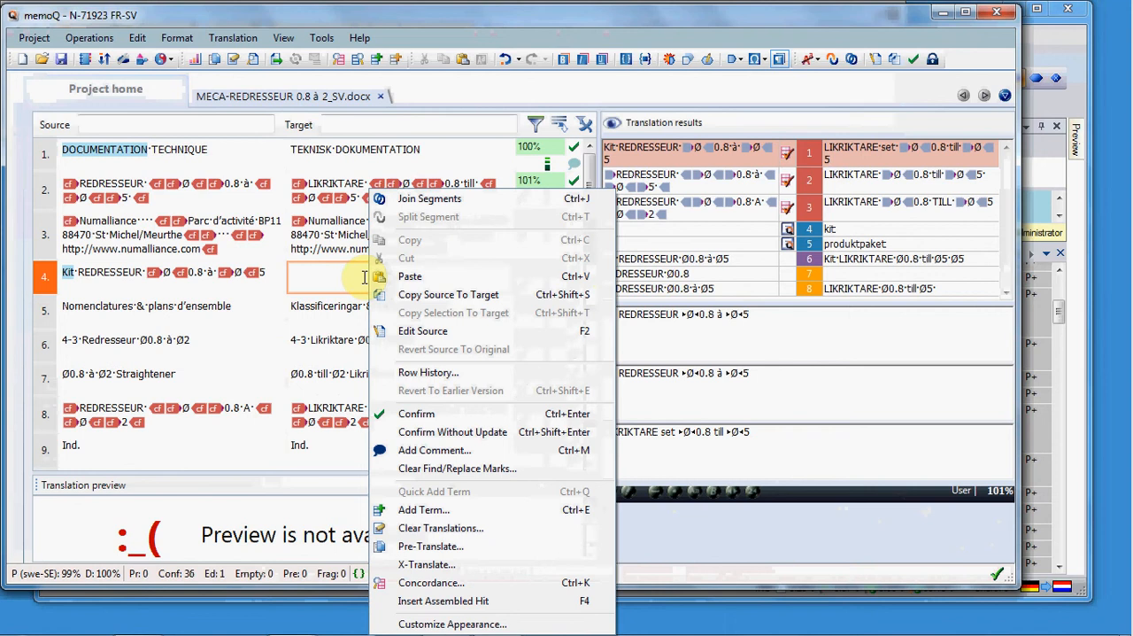
{"action": "left_click", "coordinate": [422, 304]}
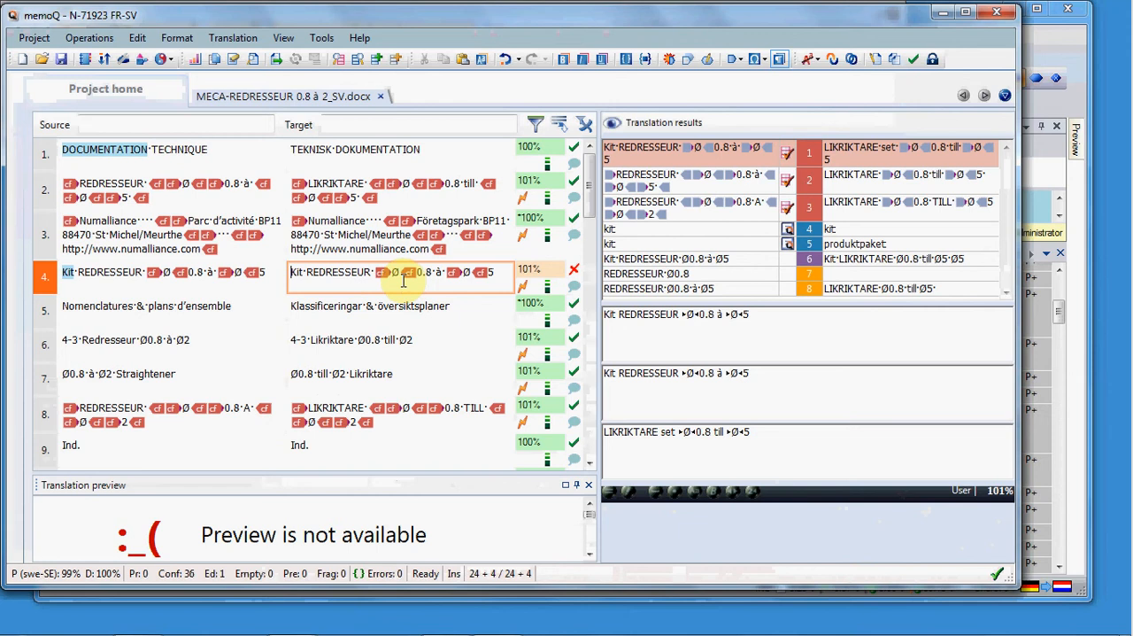
{"action": "key", "text": "ctrl+shift+s"}
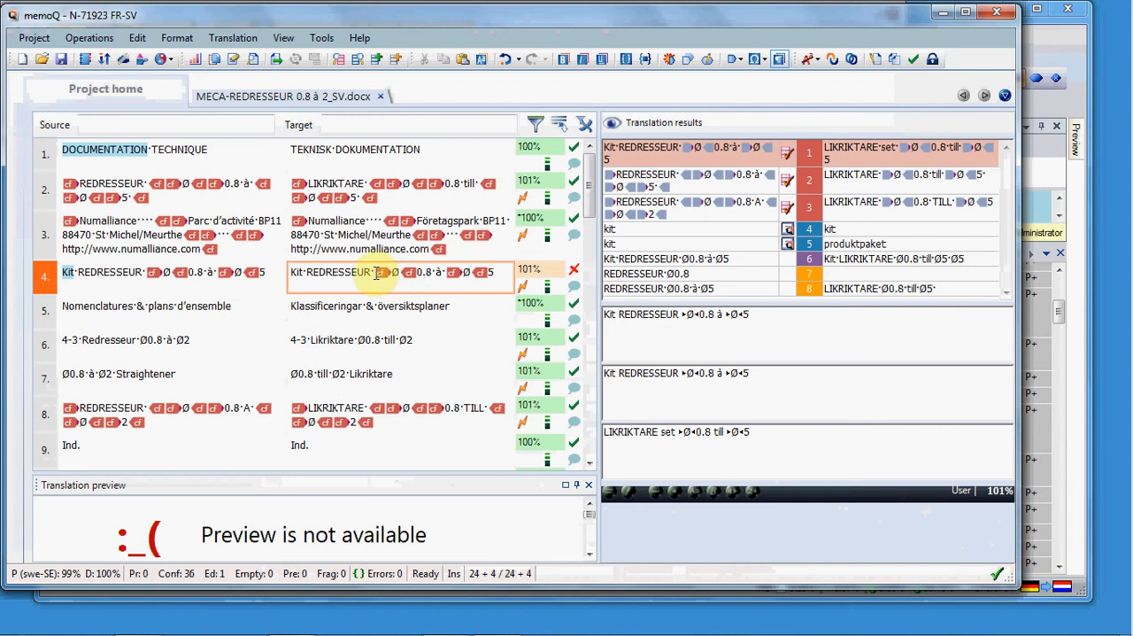
Step: Delete the formatting tag before the first Ø in segment 4's target and remove all the remaining tags from that target
{"action": "left_click_drag", "start_coordinate": [377, 273], "coordinate": [398, 274]}
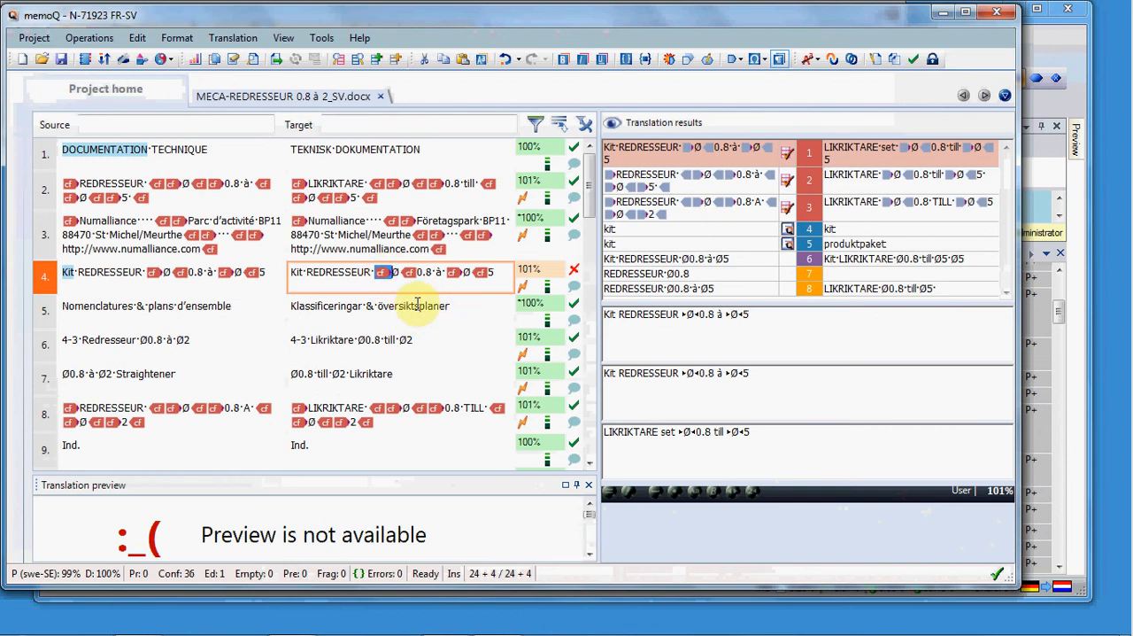
{"action": "key", "text": "Delete"}
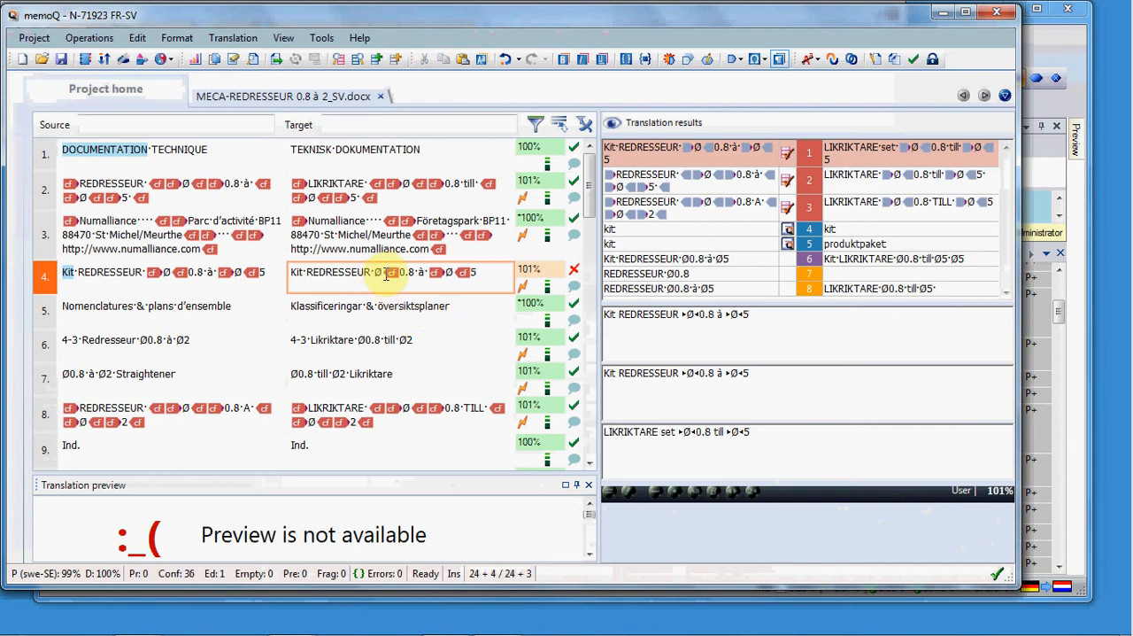
{"action": "left_click_drag", "start_coordinate": [398, 273], "coordinate": [474, 274]}
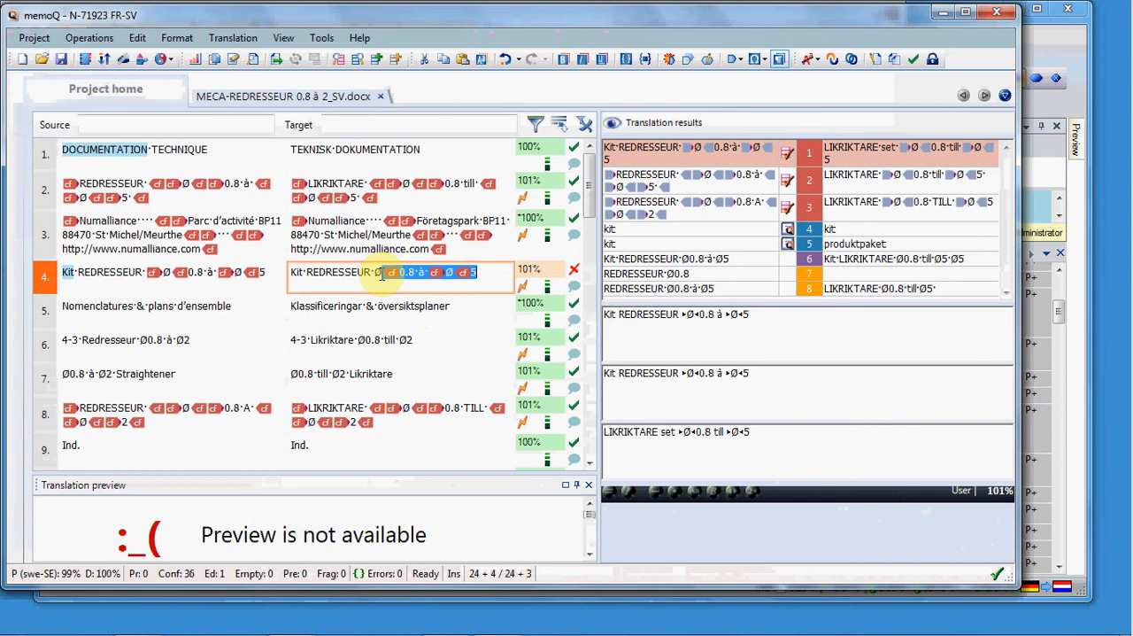
{"action": "key", "text": "ctrl+F8"}
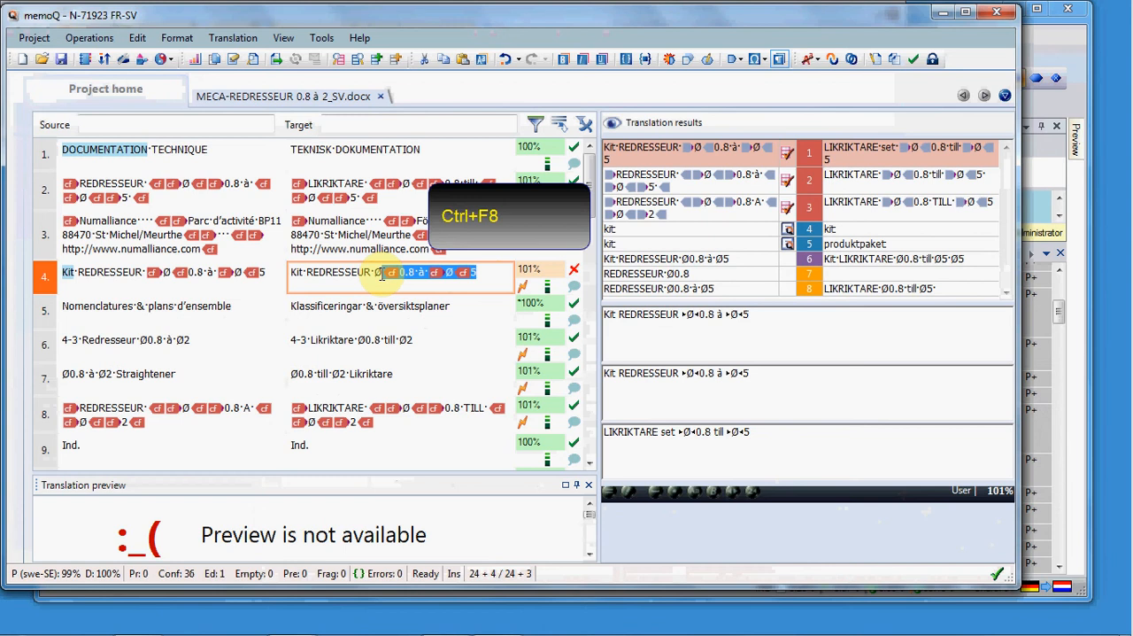
{"action": "key", "text": "ctrl+F8"}
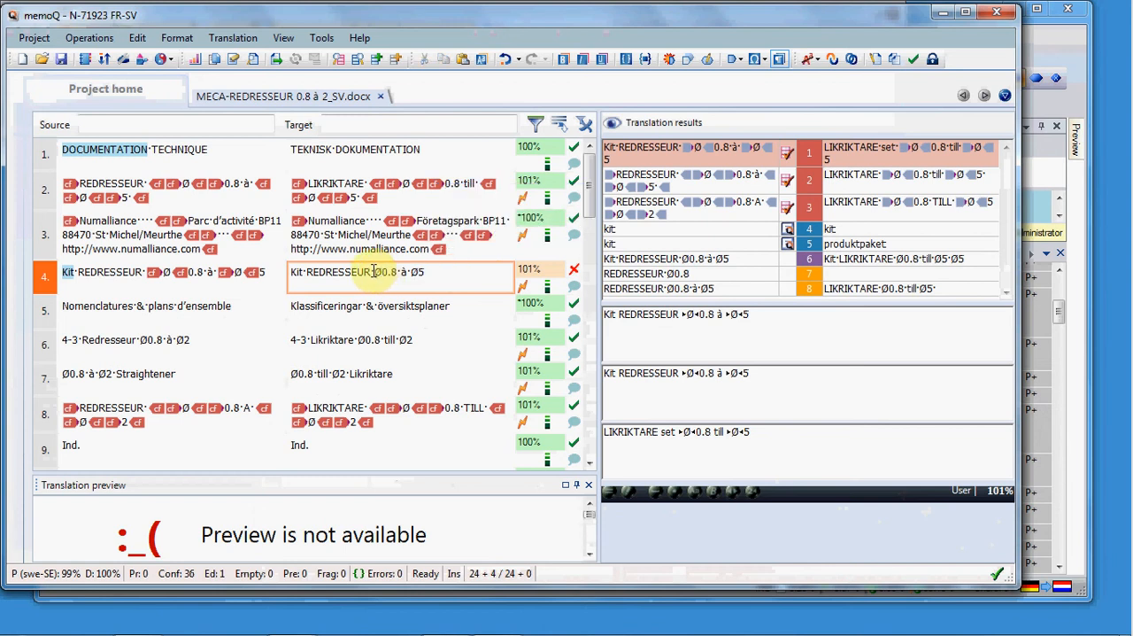
Step: Insert the source's first two formatting tags before and after the first Ø in segment 4's target, leaving the cursor at the end of the text
{"action": "left_click", "coordinate": [374, 272]}
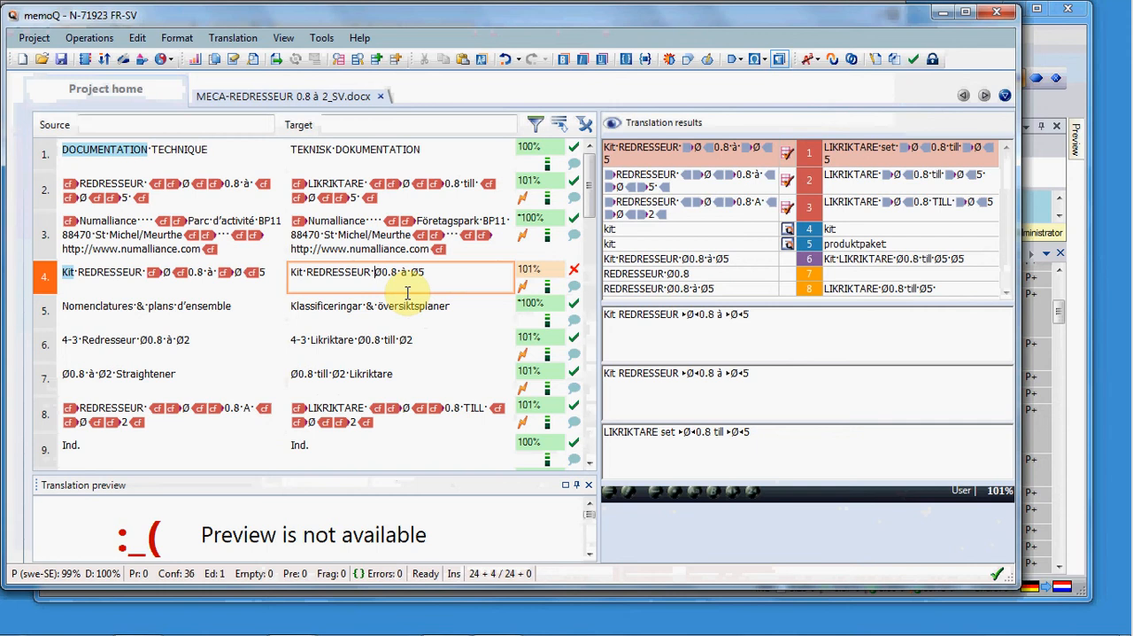
{"action": "key", "text": "F9"}
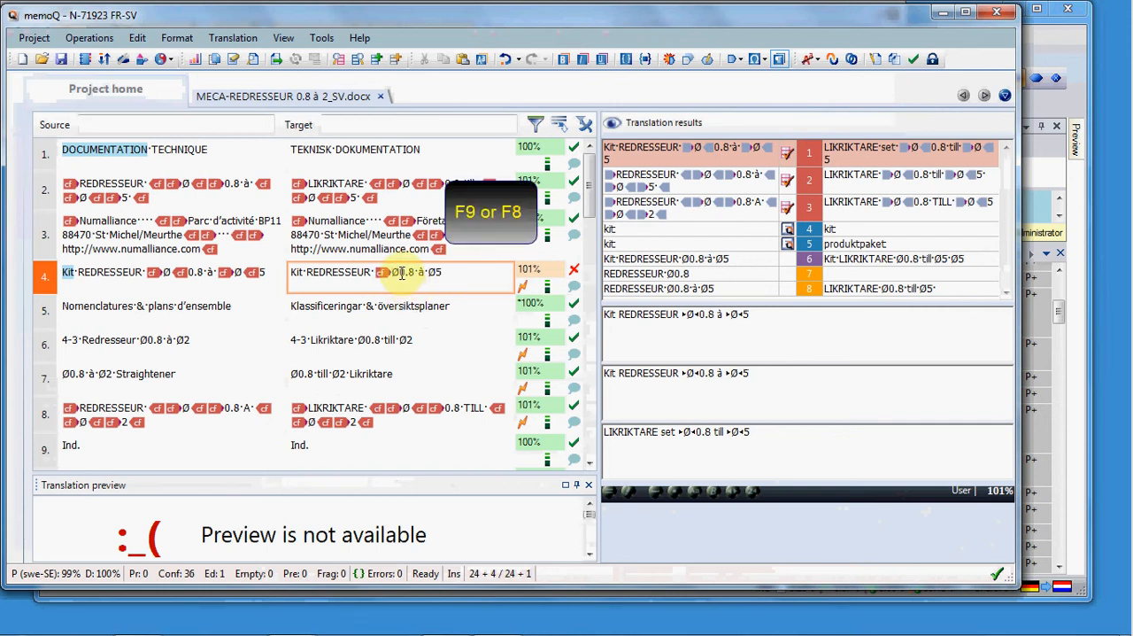
{"action": "left_click", "coordinate": [401, 274]}
{"action": "key", "text": "F9"}
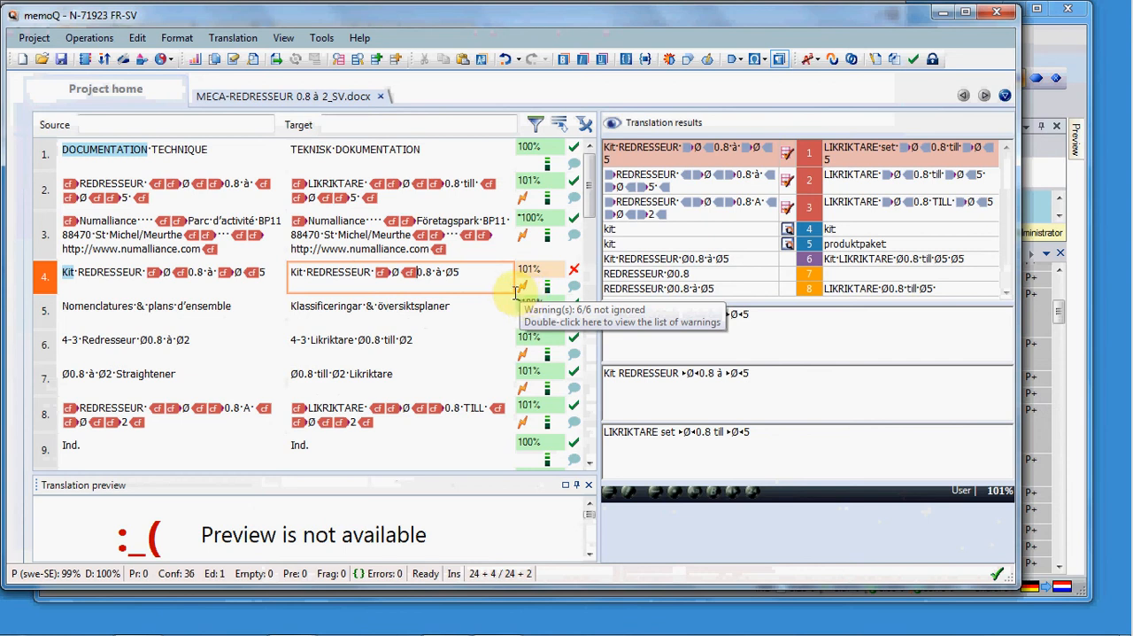
{"action": "left_click", "coordinate": [473, 274]}
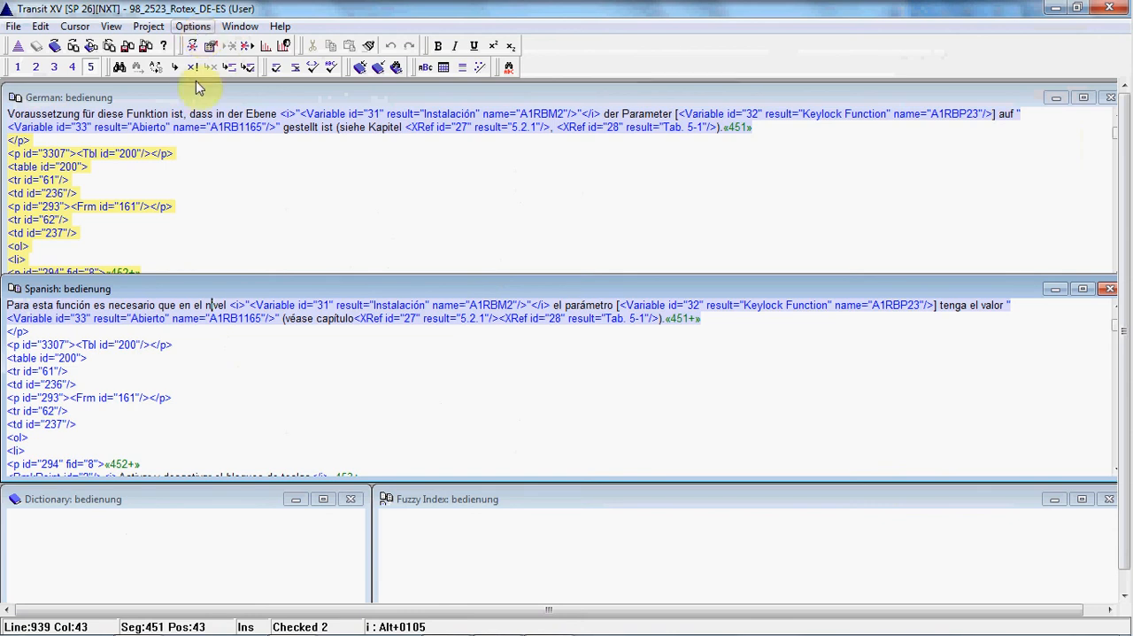
Step: Switch to Transit, select "es necesario" in the Spanish segment 451 and start checking the formatting codes
{"action": "left_click_drag", "start_coordinate": [94, 305], "coordinate": [114, 312]}
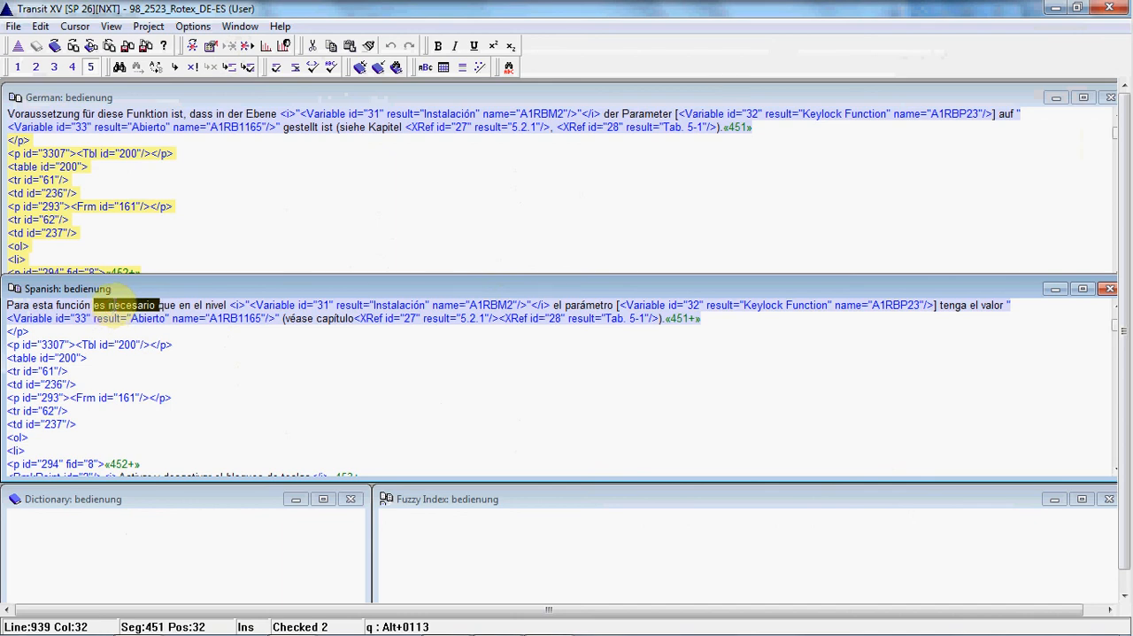
{"action": "left_click", "coordinate": [187, 28]}
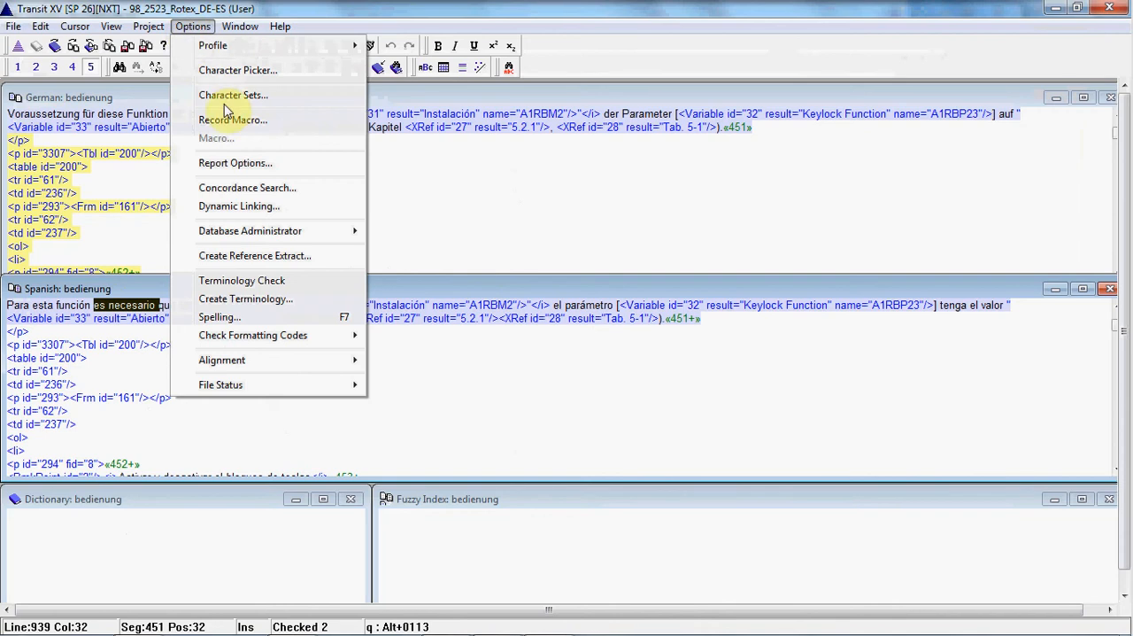
{"action": "mouse_move", "coordinate": [239, 335]}
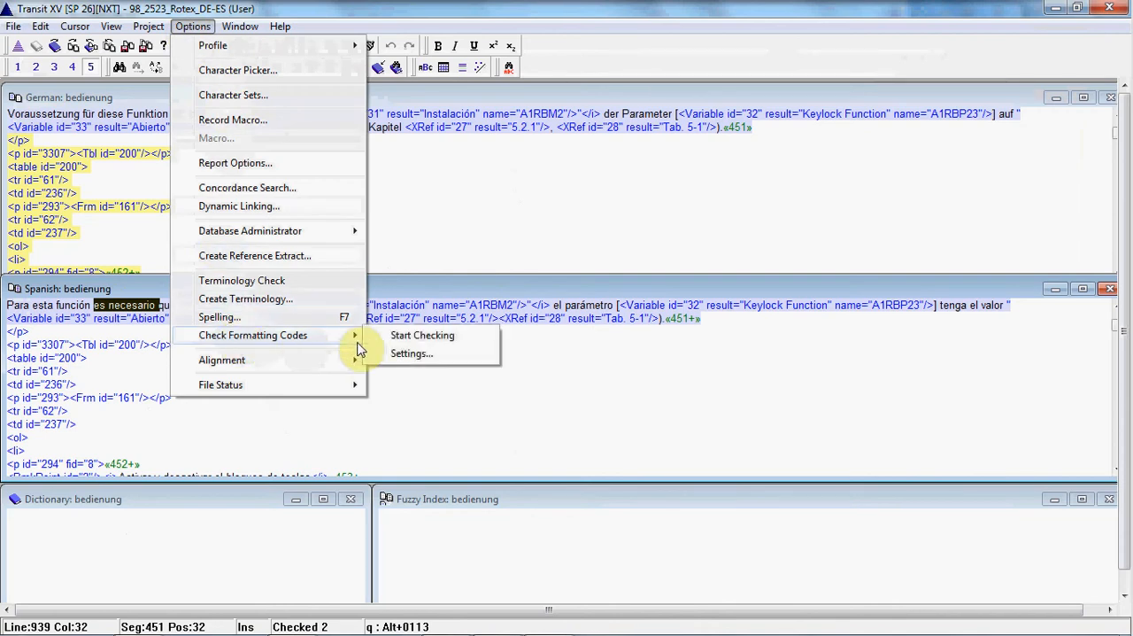
{"action": "left_click", "coordinate": [406, 340]}
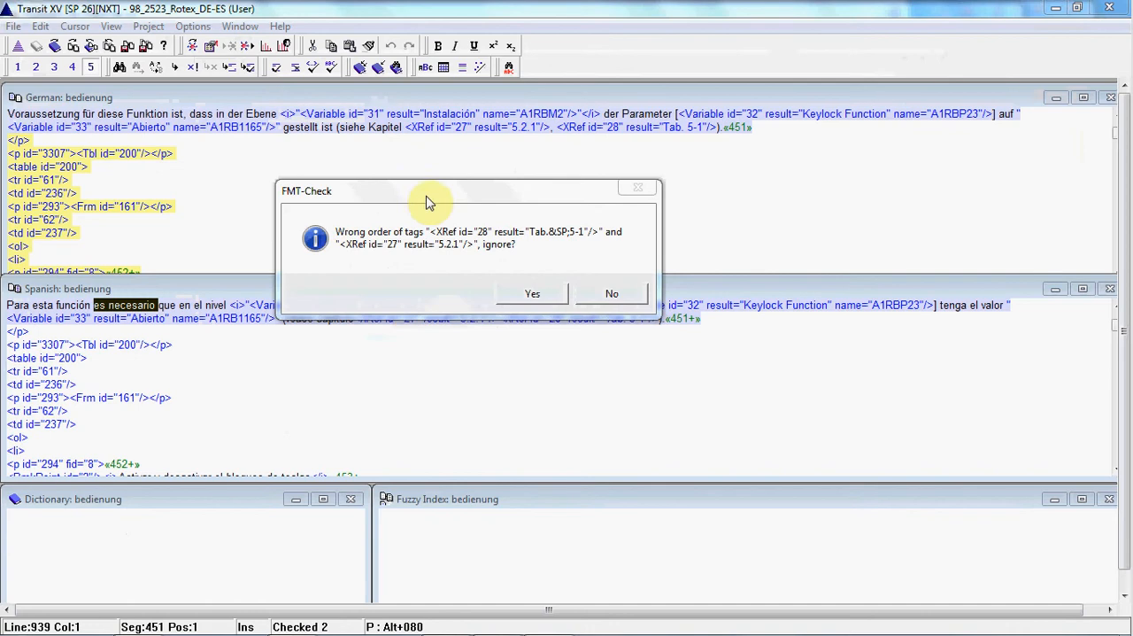
Step: Decline to ignore the wrong tag order and select the comma between the XRef 27 and XRef 28 tags in the German segment
{"action": "left_click_drag", "start_coordinate": [425, 198], "coordinate": [395, 204]}
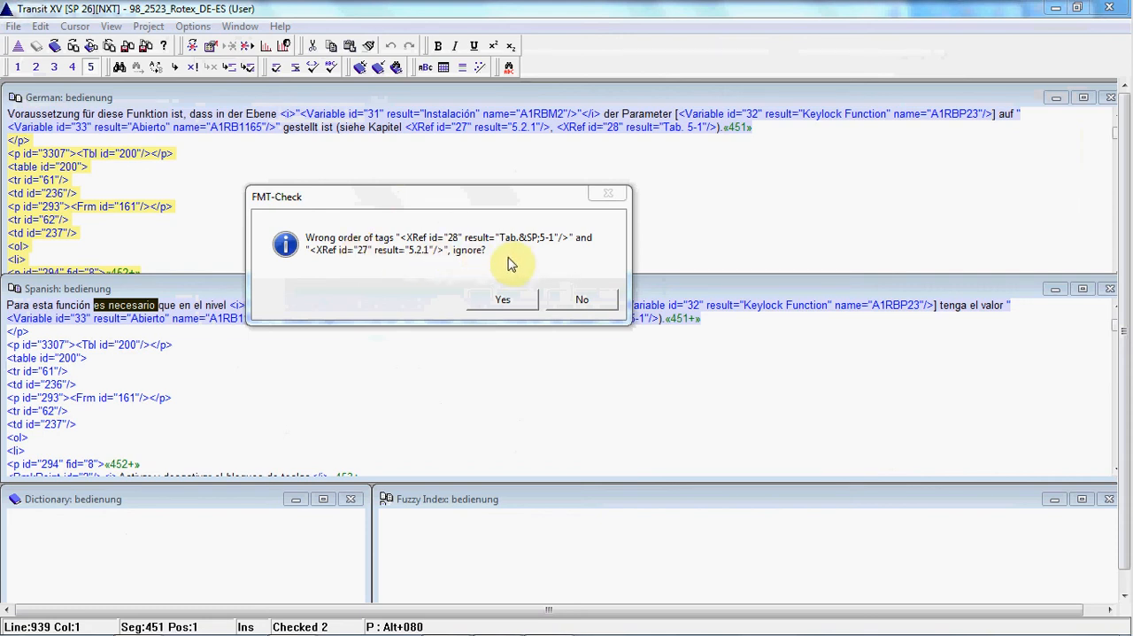
{"action": "left_click", "coordinate": [581, 302]}
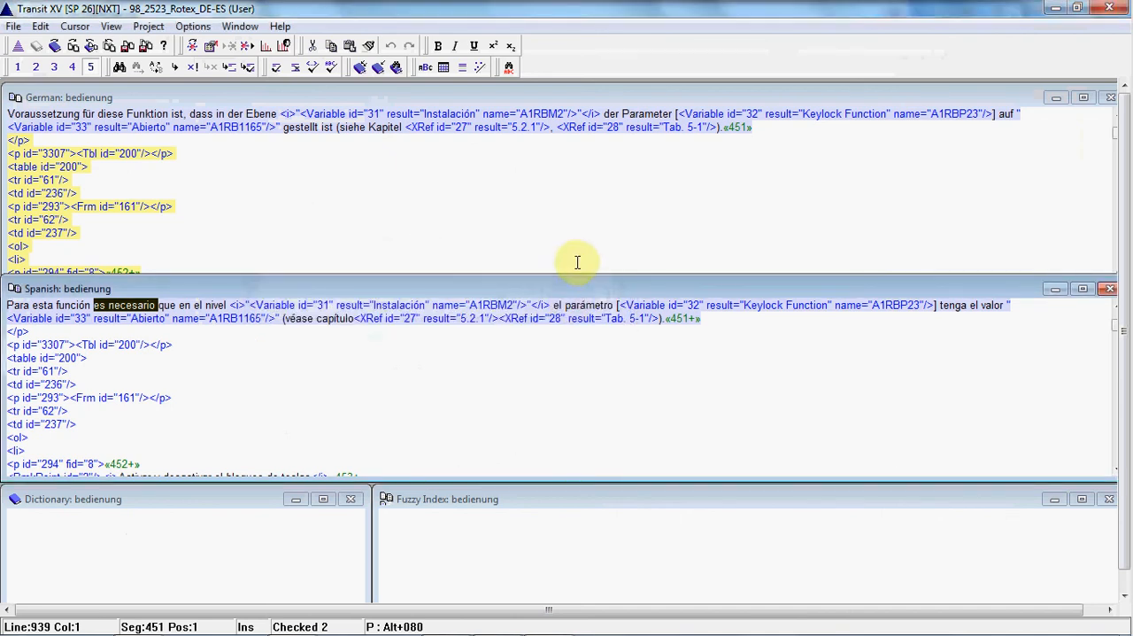
{"action": "left_click", "coordinate": [549, 130]}
{"action": "left_click", "coordinate": [555, 133]}
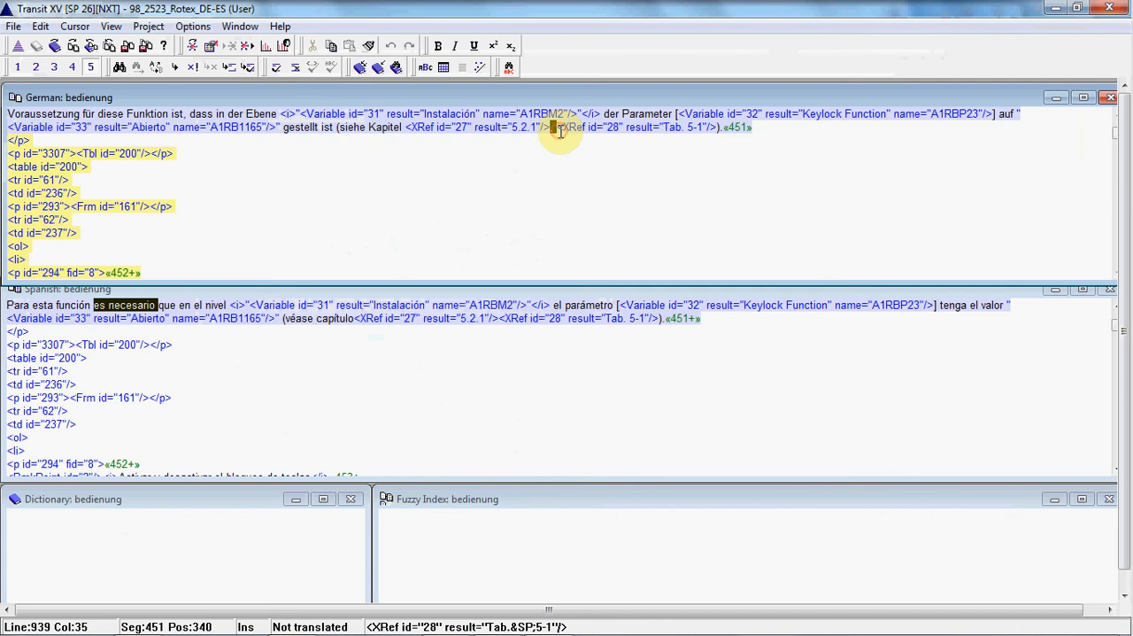
Step: Insert a comma and a space between the XRef 27 and XRef 28 tags in the Spanish segment 451
{"action": "left_click", "coordinate": [549, 128]}
{"action": "left_click", "coordinate": [552, 128]}
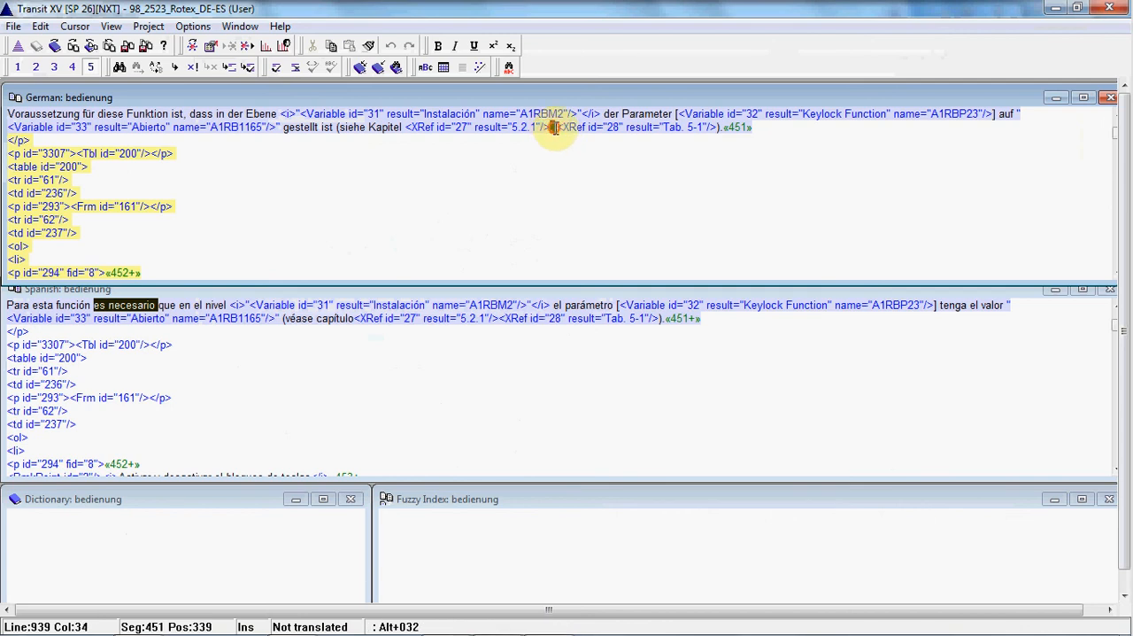
{"action": "left_click", "coordinate": [498, 320]}
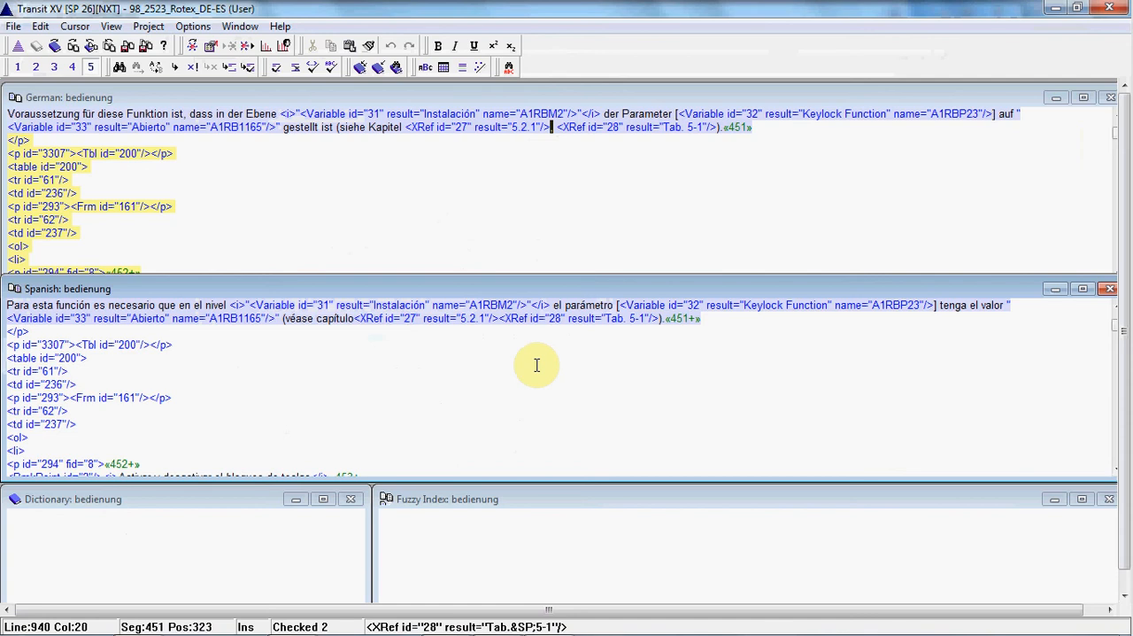
{"action": "type", "text": "m"}
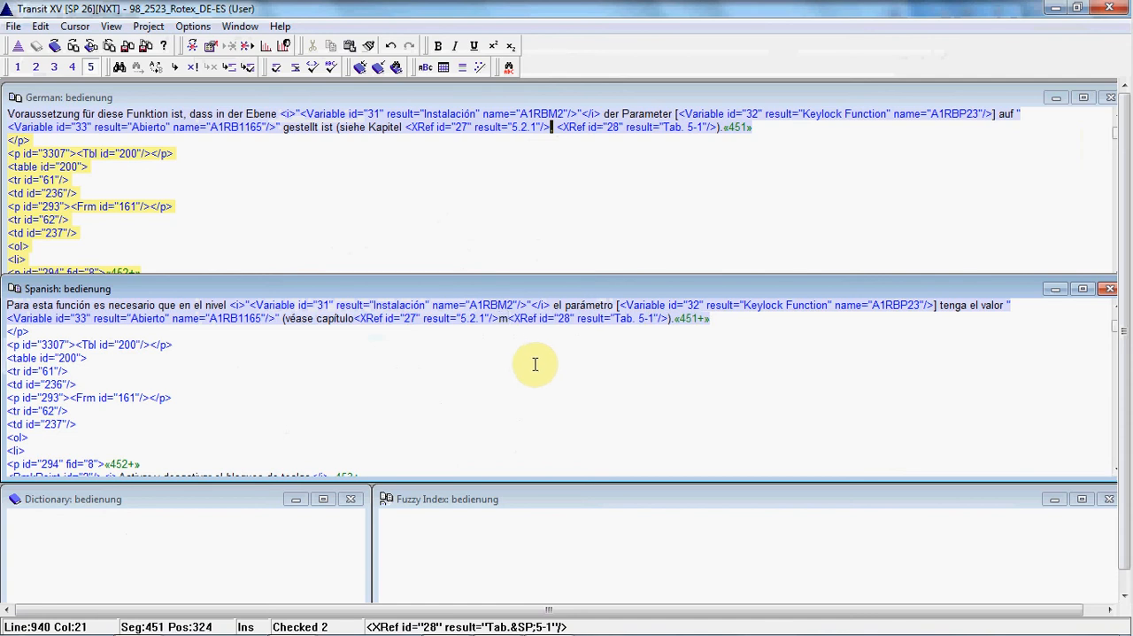
{"action": "key", "text": "BackSpace"}
{"action": "type", "text": ","}
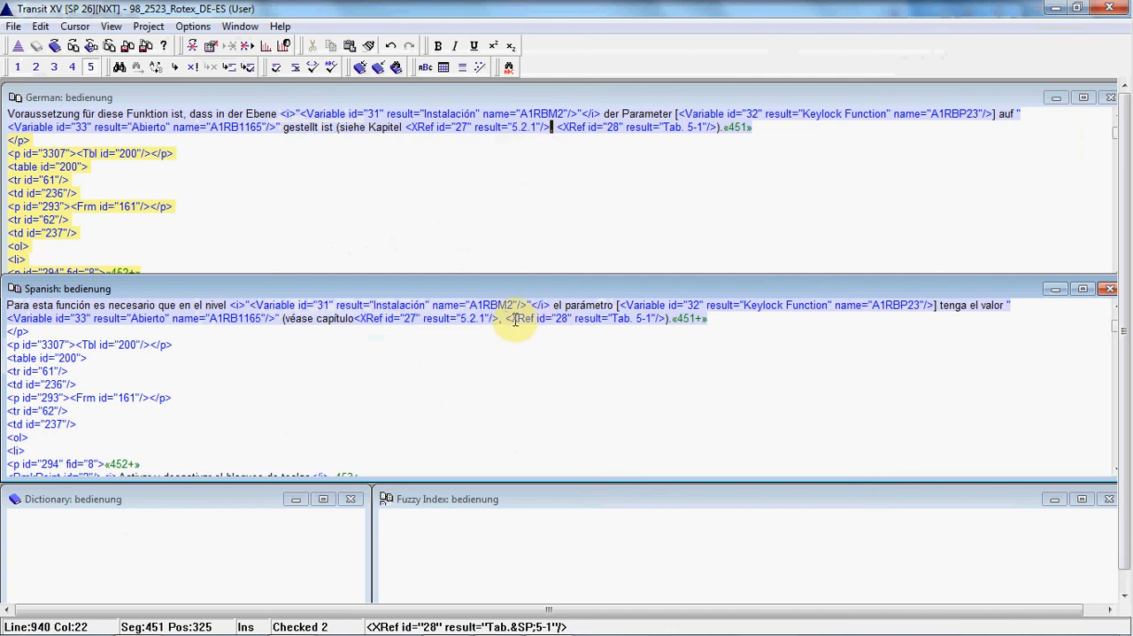
Step: Check the formatting codes again and decline to ignore the wrong order of the Frm 66 and Variable 206 tags
{"action": "left_click", "coordinate": [193, 26]}
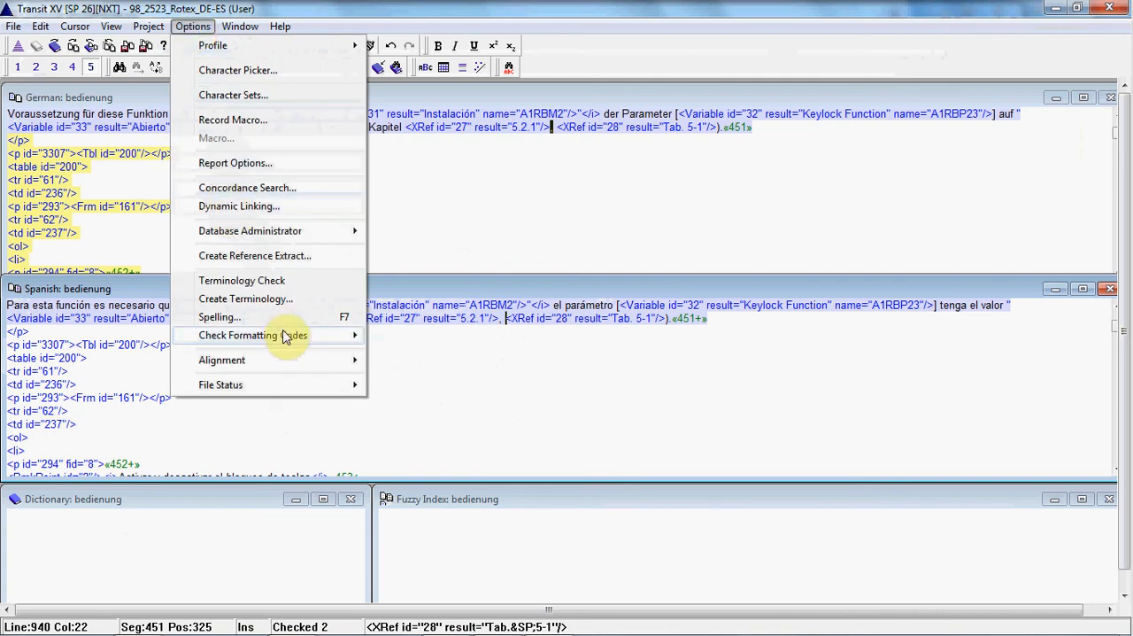
{"action": "mouse_move", "coordinate": [286, 337]}
{"action": "left_click", "coordinate": [394, 335]}
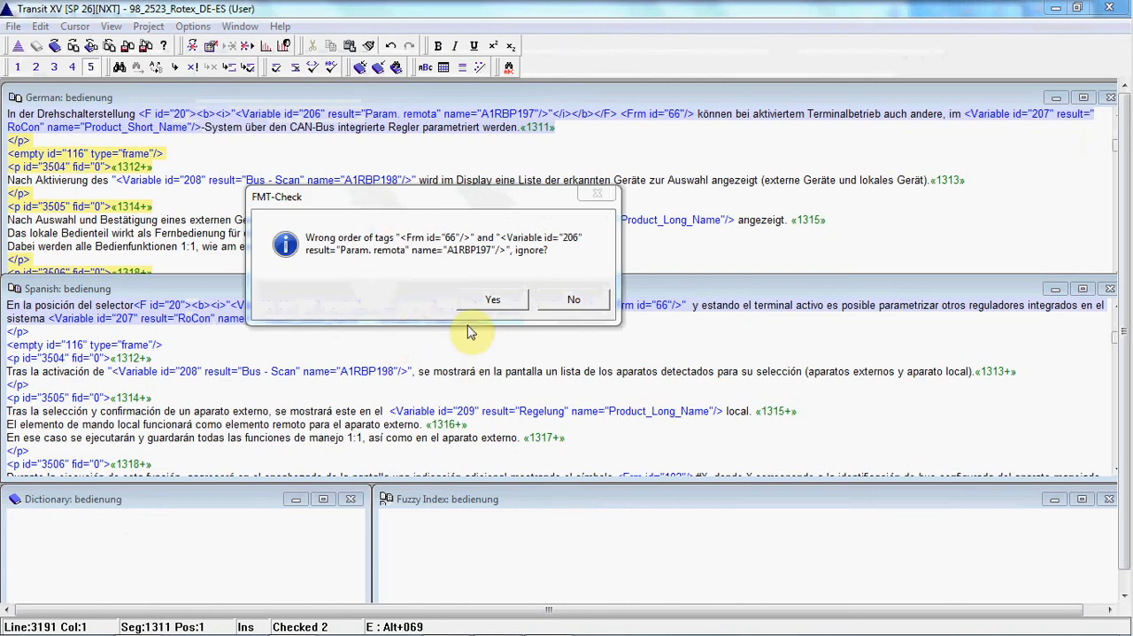
{"action": "left_click", "coordinate": [575, 300]}
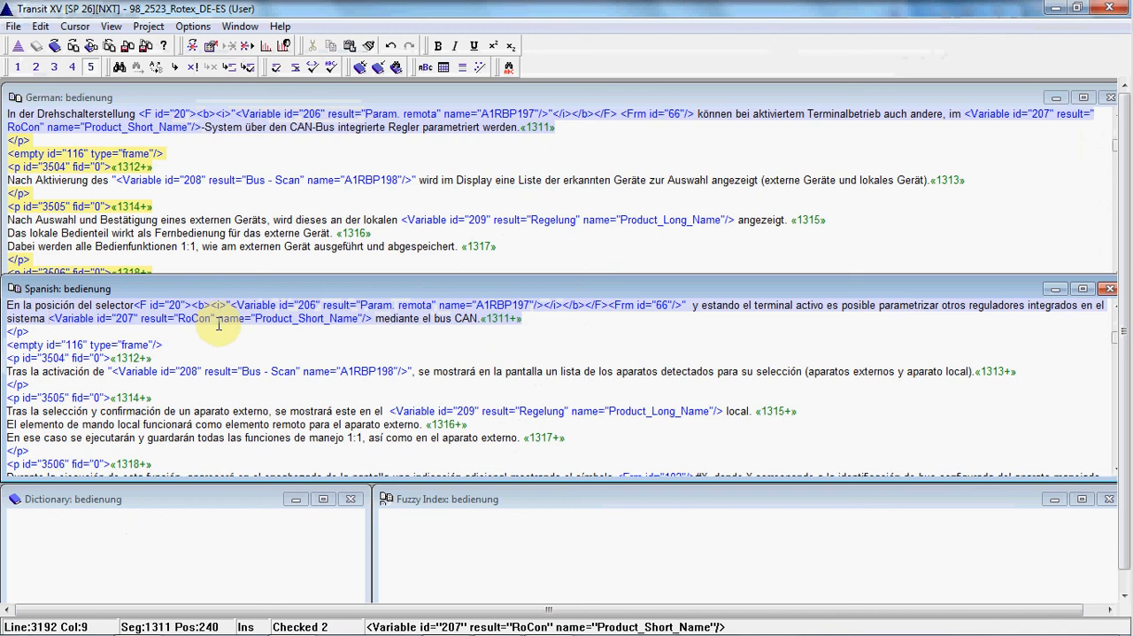
Step: Try to copy the Variable 207 tag in front of "sistema" in the Spanish segment 1311
{"action": "left_click_drag", "start_coordinate": [219, 324], "coordinate": [348, 317]}
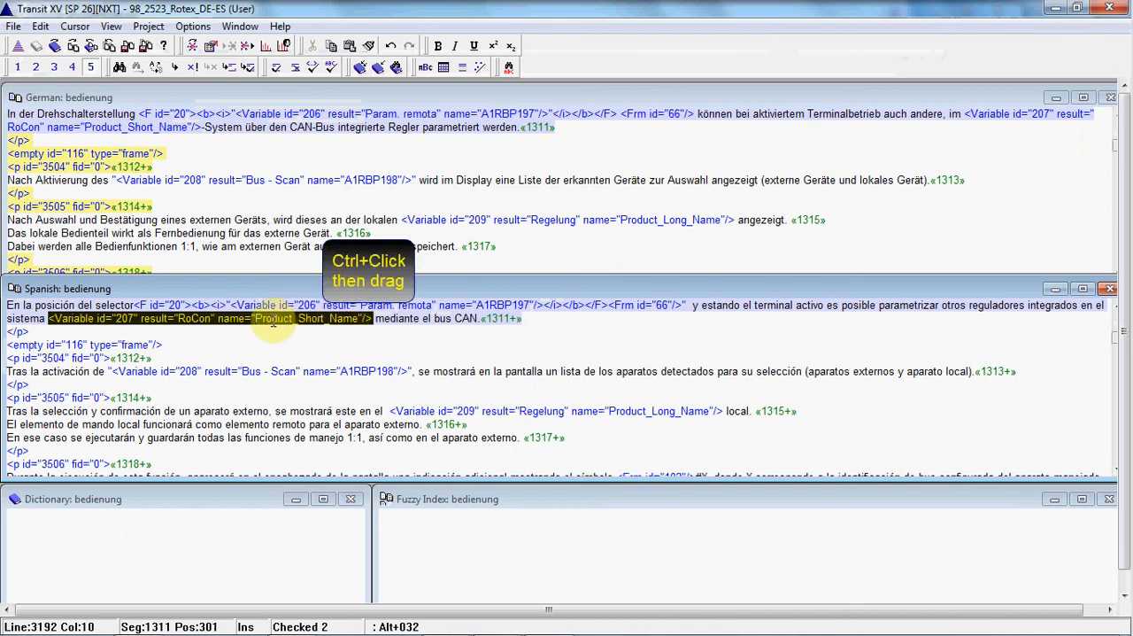
{"action": "left_click", "coordinate": [275, 325], "text": "ctrl"}
{"action": "left_click_drag", "start_coordinate": [275, 326], "coordinate": [7, 320]}
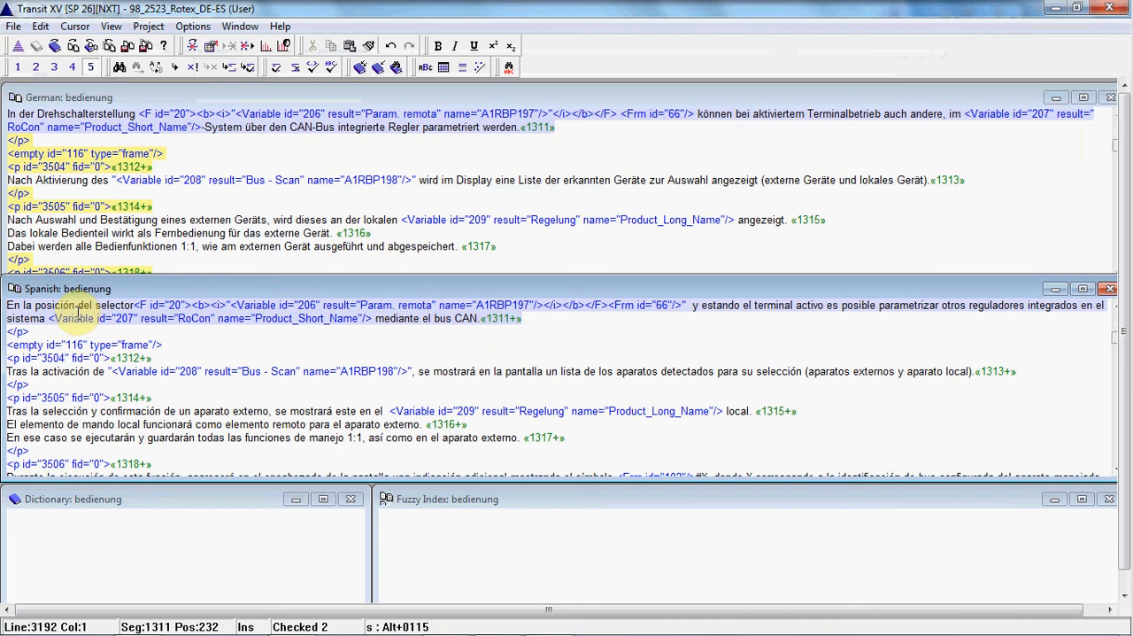
{"action": "key", "text": "ctrl+Left"}
{"action": "key", "text": "ctrl+Left"}
{"action": "key", "text": "ctrl+Left"}
{"action": "key", "text": "ctrl+Left"}
{"action": "key", "text": "ctrl+Left"}
{"action": "key", "text": "ctrl+Left"}
{"action": "key", "text": "ctrl+Left"}
{"action": "key", "text": "ctrl+Left"}
{"action": "key", "text": "ctrl+Left"}
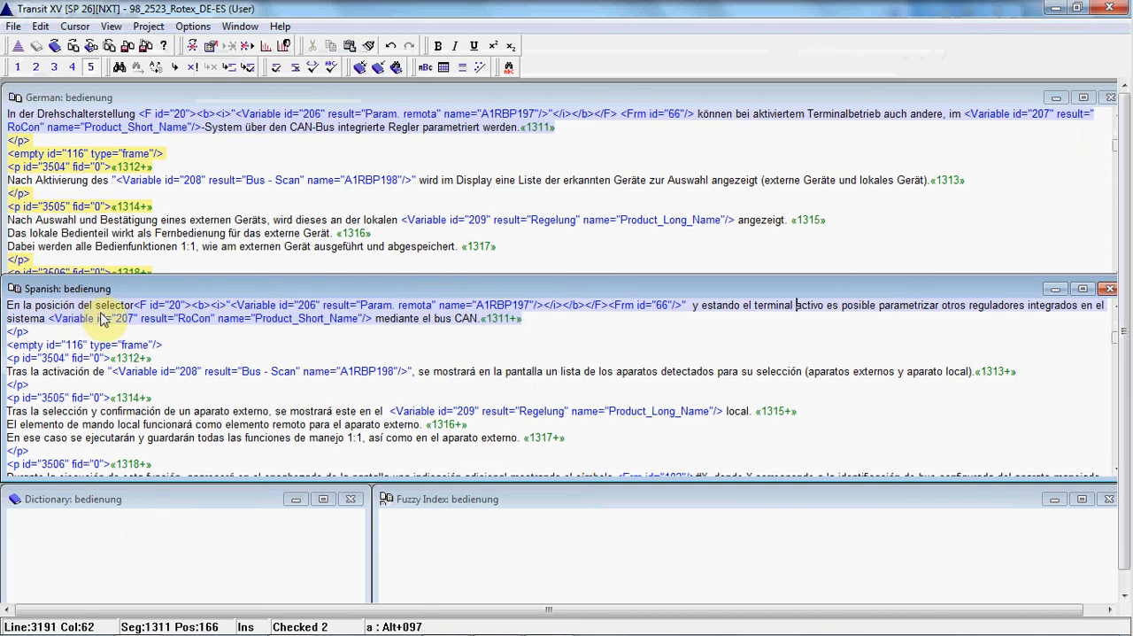
Step: Select the Variable 207 tag in the Spanish segment 1311 and deactivate tag protection for the full tag display
{"action": "left_click", "coordinate": [49, 319]}
{"action": "left_click_drag", "start_coordinate": [78, 317], "coordinate": [158, 317]}
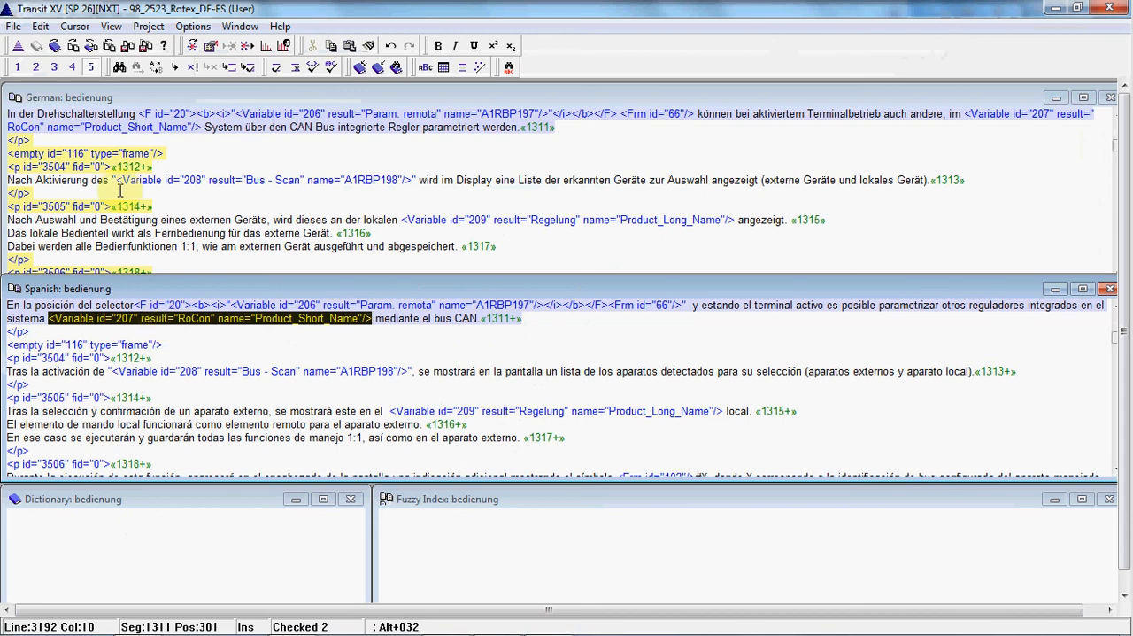
{"action": "left_click", "coordinate": [110, 28]}
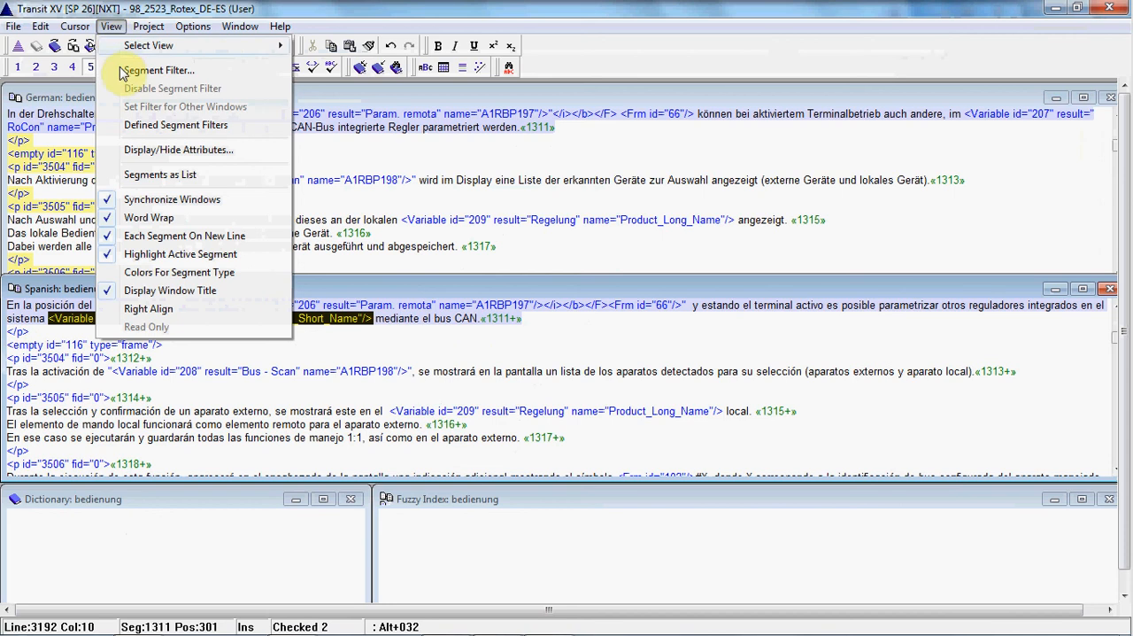
{"action": "left_click", "coordinate": [146, 153]}
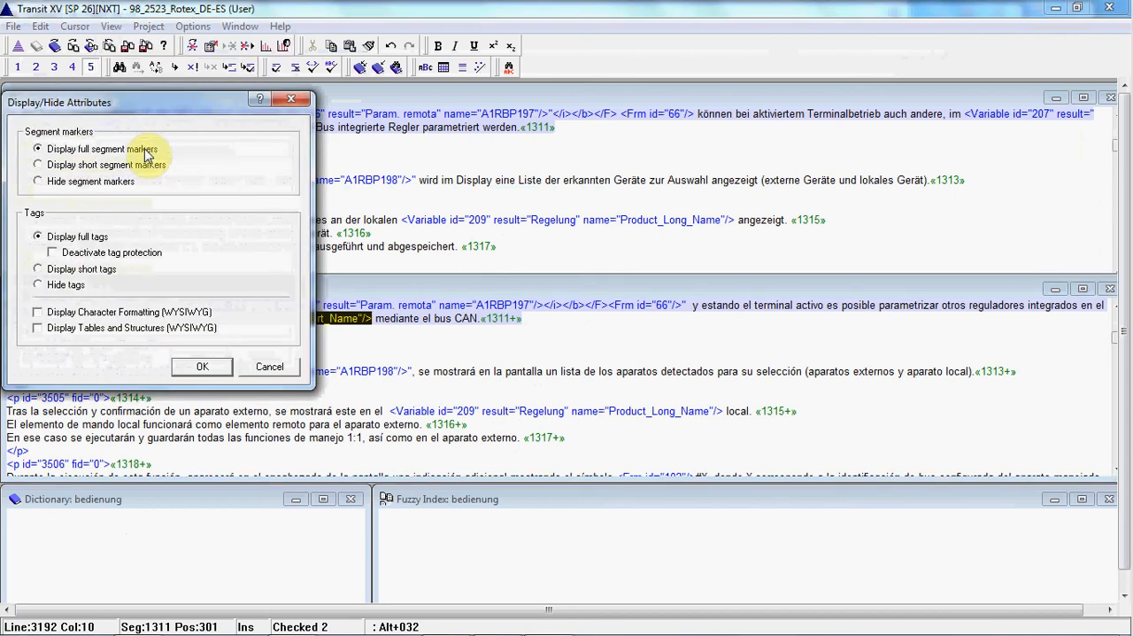
{"action": "left_click", "coordinate": [53, 253]}
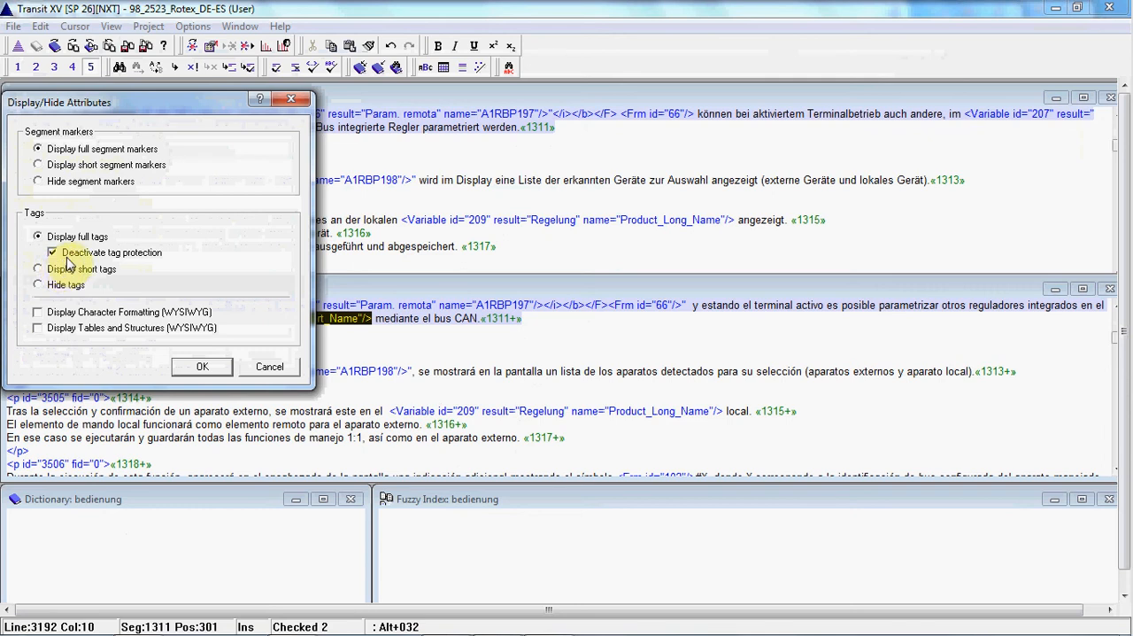
{"action": "left_click", "coordinate": [202, 368]}
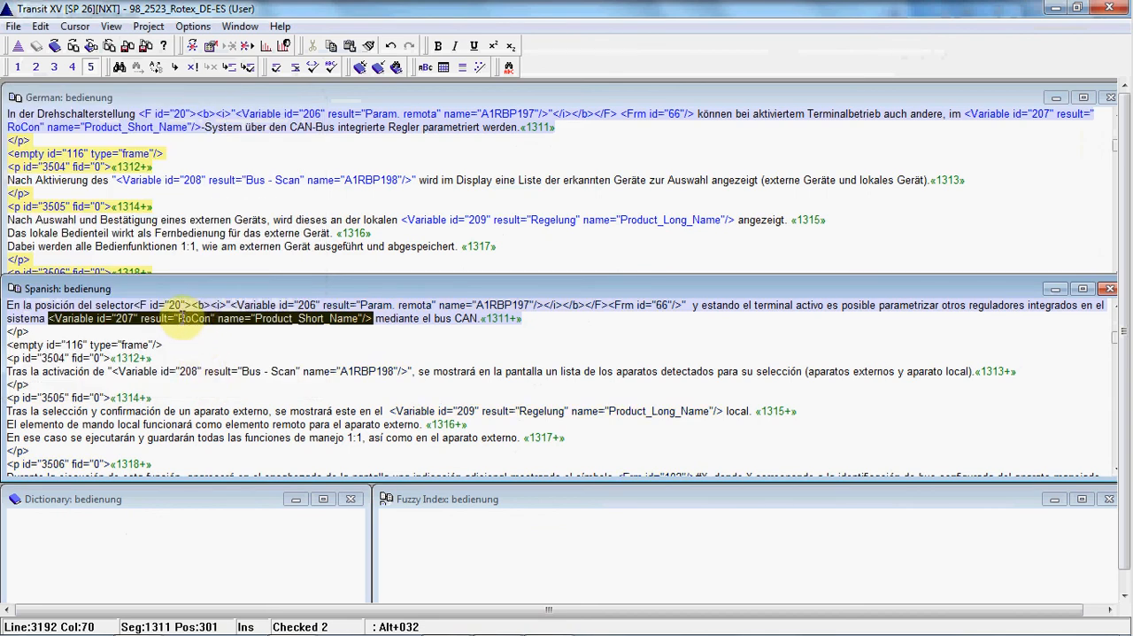
Step: Copy the selected Variable 207 tag in front of "sistema" and start checking the formatting codes
{"action": "left_click_drag", "start_coordinate": [182, 317], "coordinate": [8, 324]}
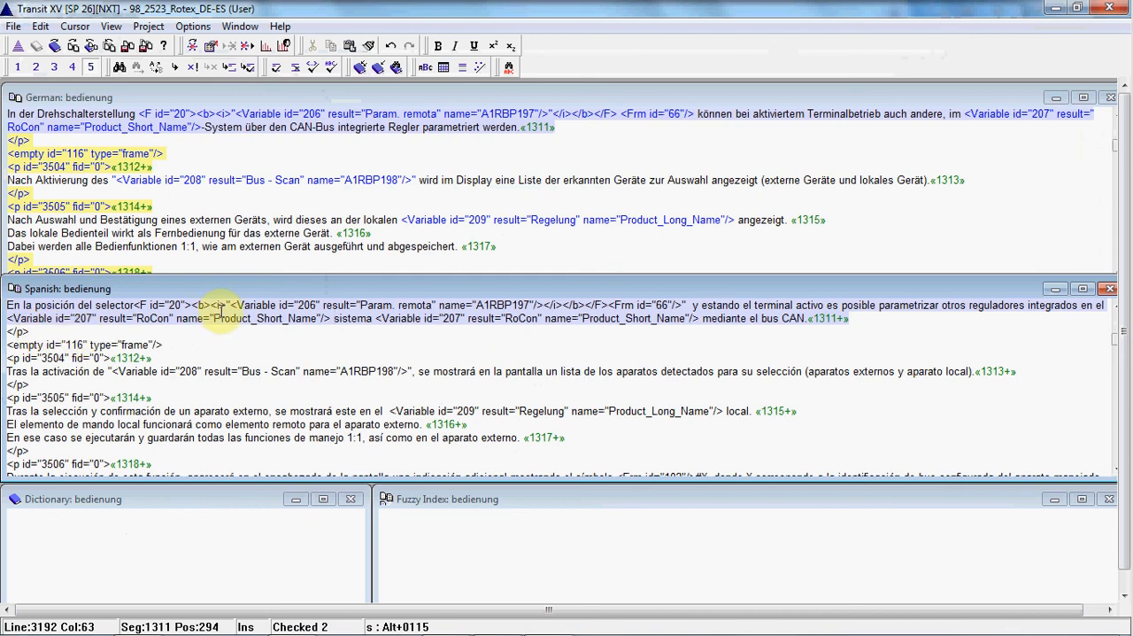
{"action": "left_click", "coordinate": [190, 27]}
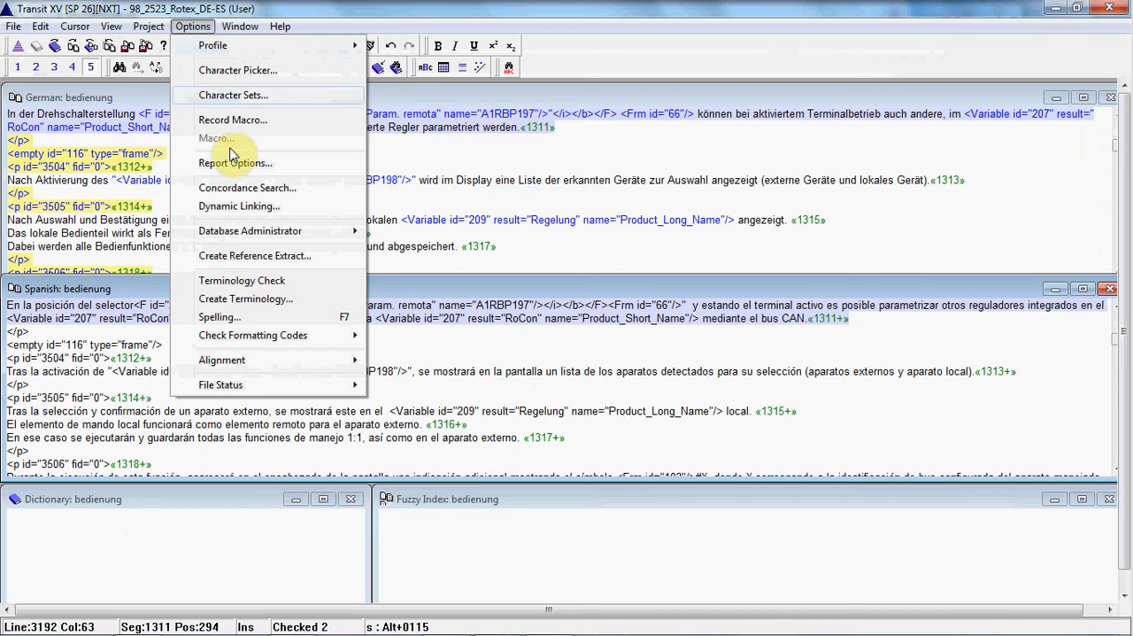
{"action": "mouse_move", "coordinate": [282, 340]}
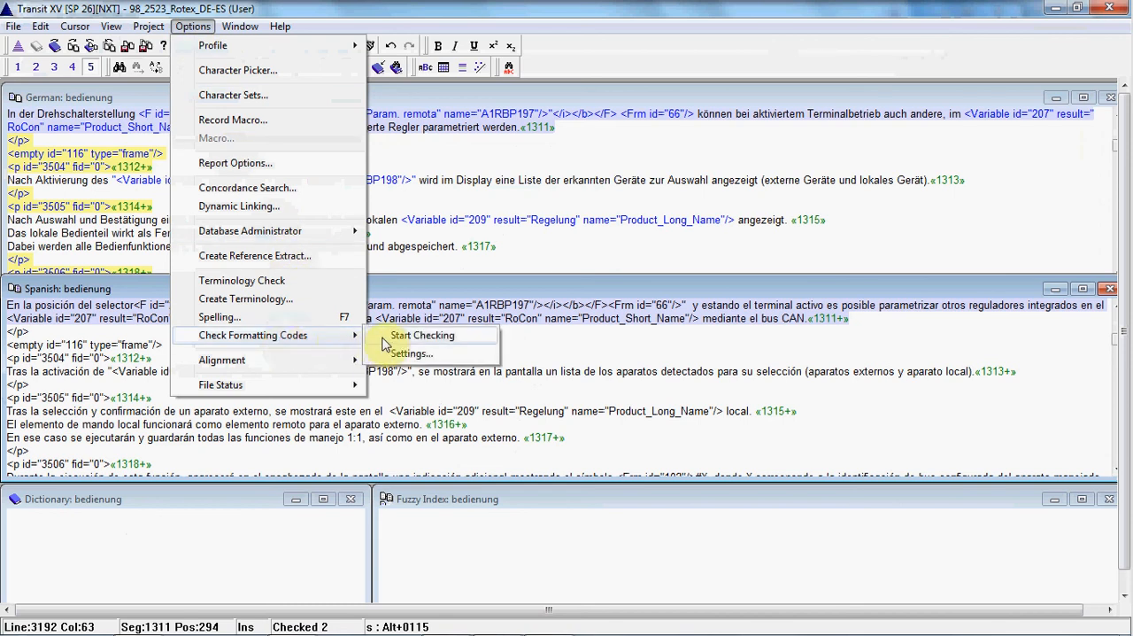